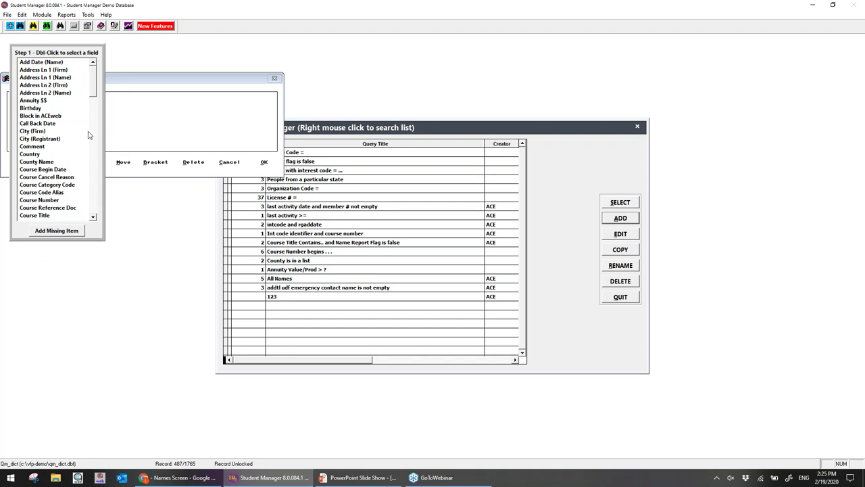
Use Last Student Activity as the field of the example query's first condition.
{"action": "left_click_drag", "start_coordinate": [96, 92], "coordinate": [96, 113]}
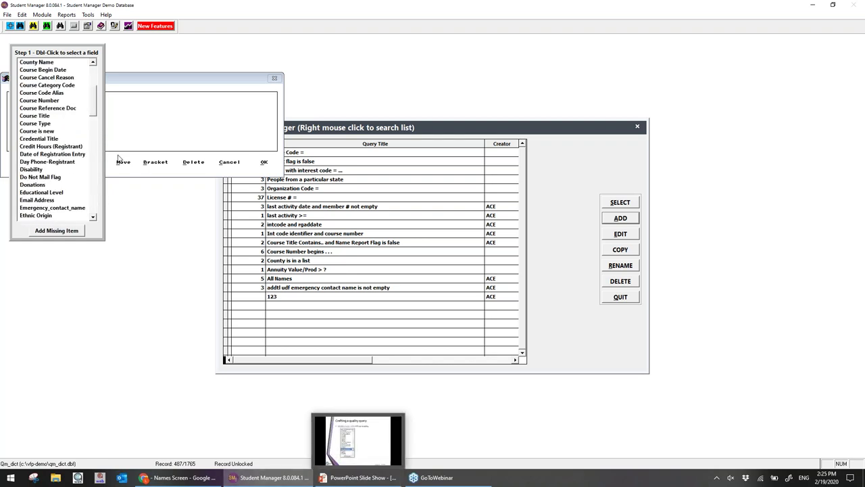
{"action": "left_click", "coordinate": [358, 477]}
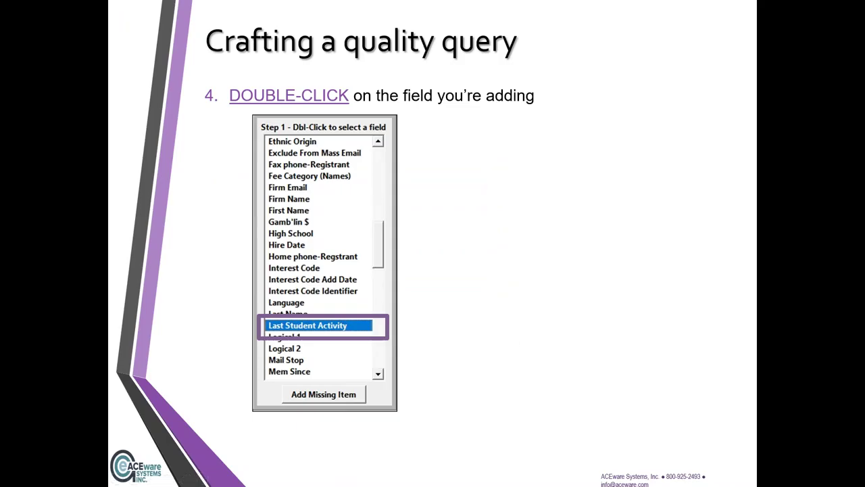
{"action": "key", "text": "alt+Tab"}
{"action": "left_click", "coordinate": [71, 131]}
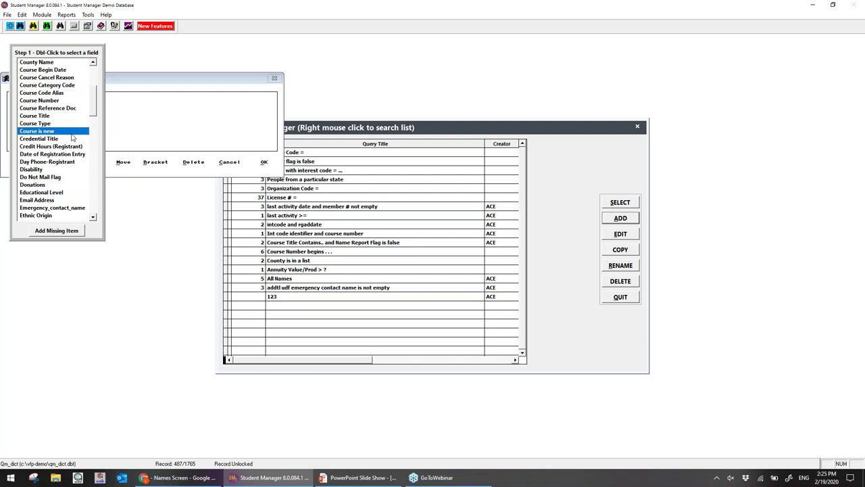
{"action": "scroll", "coordinate": [70, 148], "scroll_direction": "down", "scroll_amount": 2}
{"action": "scroll", "coordinate": [71, 158], "scroll_direction": "down", "scroll_amount": 5}
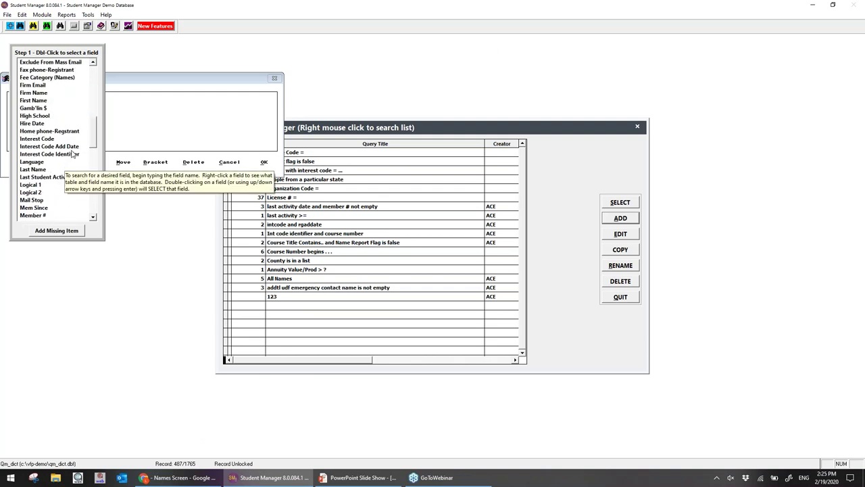
{"action": "left_click", "coordinate": [42, 178]}
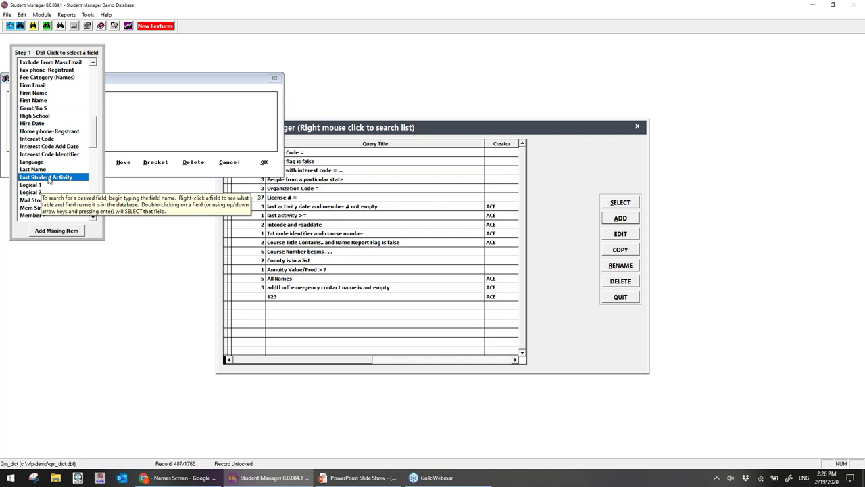
{"action": "double_click", "coordinate": [48, 177]}
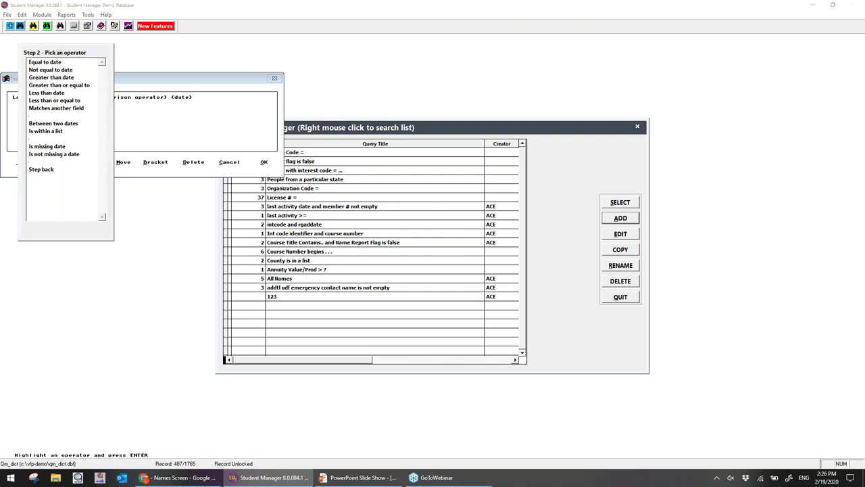
Set the Last Student Activity operator to Greater than or equal to, choose Ask Later for the comparison date, and finish the condition.
{"action": "key", "text": "alt+Tab"}
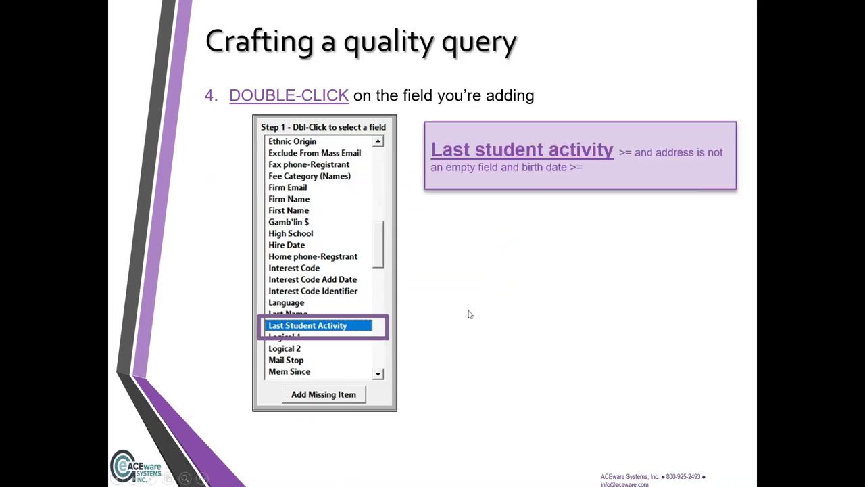
{"action": "left_click", "coordinate": [470, 314]}
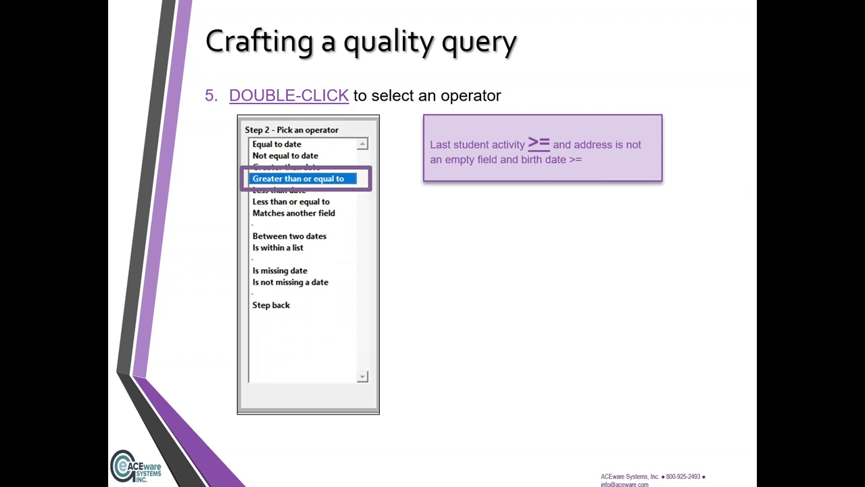
{"action": "key", "text": "alt+Tab"}
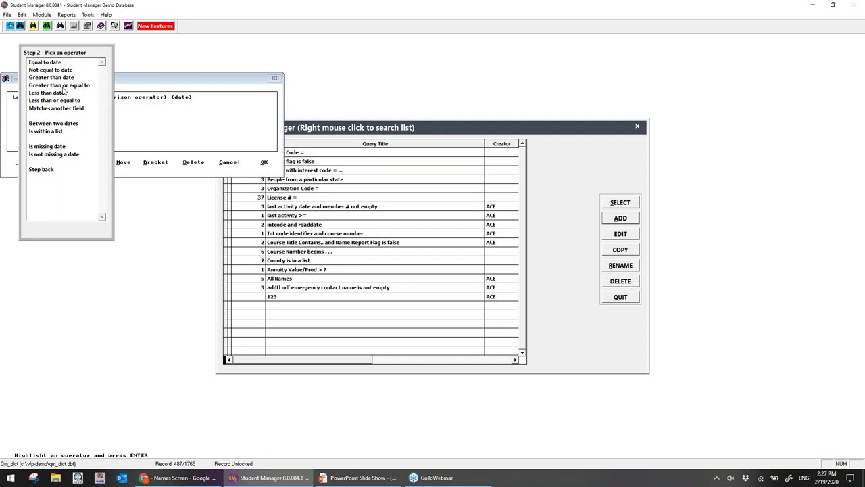
{"action": "double_click", "coordinate": [63, 86]}
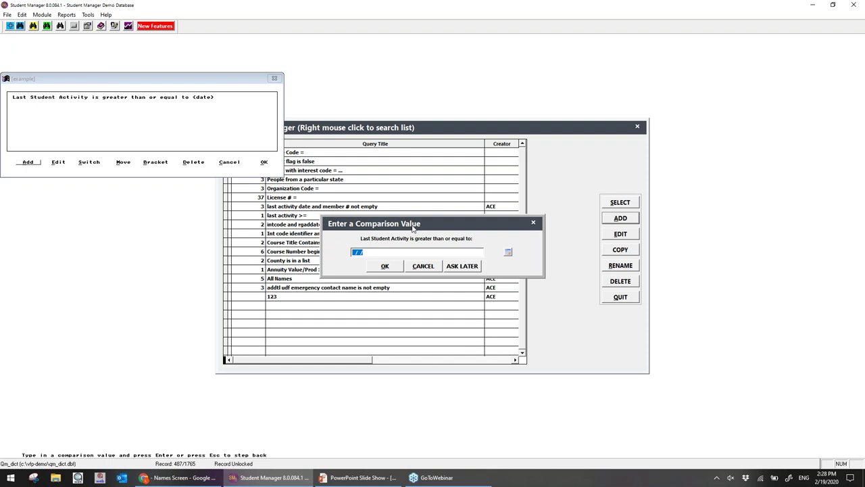
{"action": "left_click", "coordinate": [454, 267]}
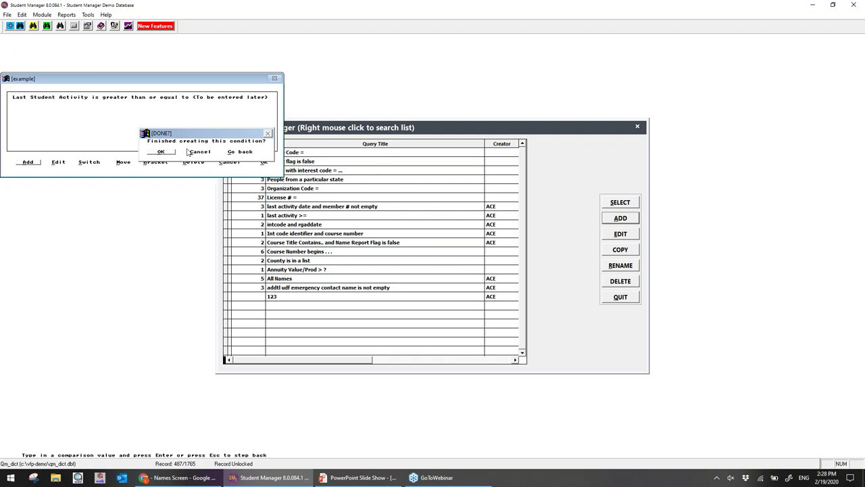
{"action": "left_click", "coordinate": [163, 153]}
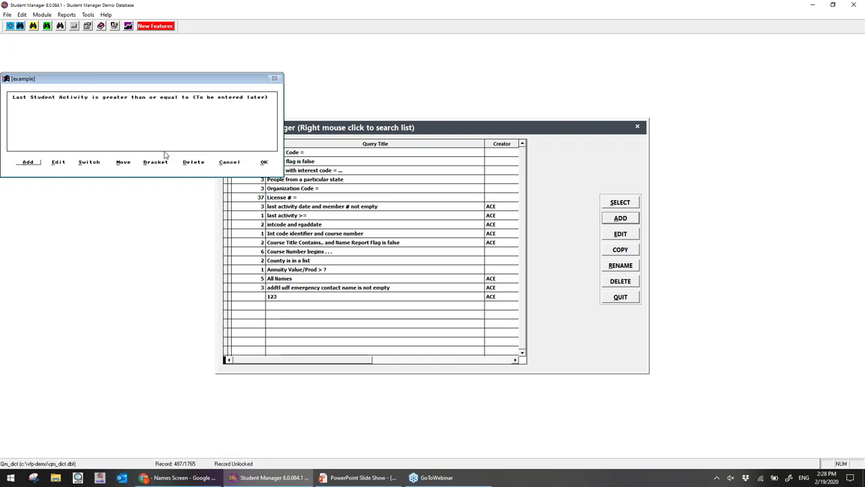
Switch to the PowerPoint slide show and review the slides on Ask Later and the completed first query condition.
{"action": "left_click", "coordinate": [358, 478]}
{"action": "key", "text": "Right"}
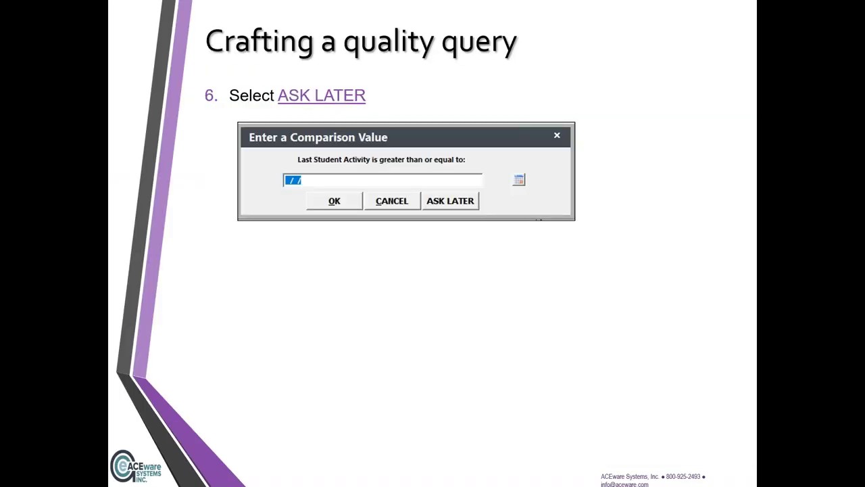
{"action": "key", "text": "Right"}
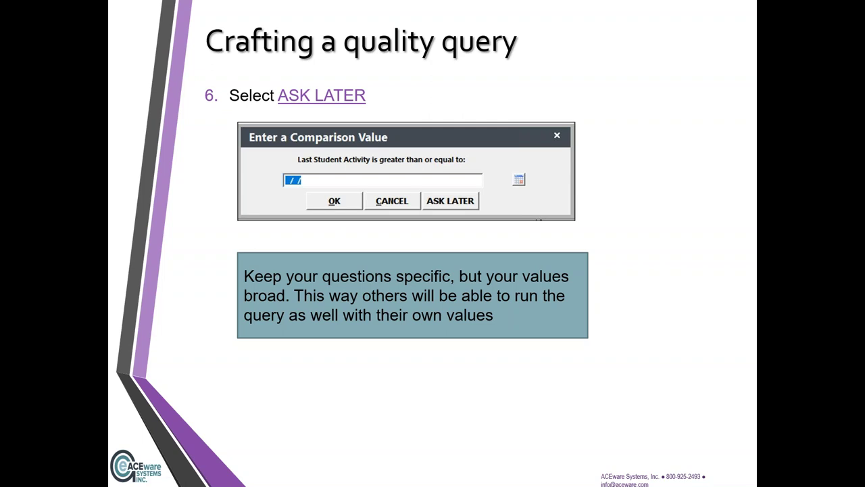
{"action": "key", "text": "Right"}
{"action": "key", "text": "Right"}
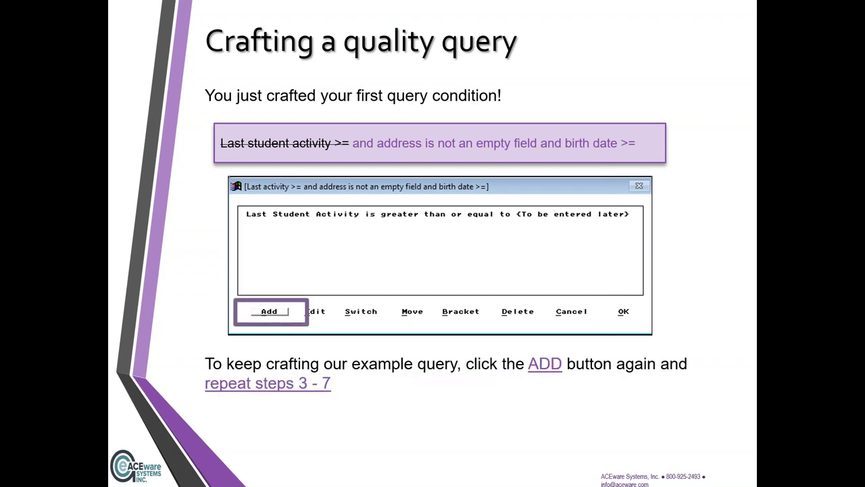
{"action": "key", "text": "alt+Tab"}
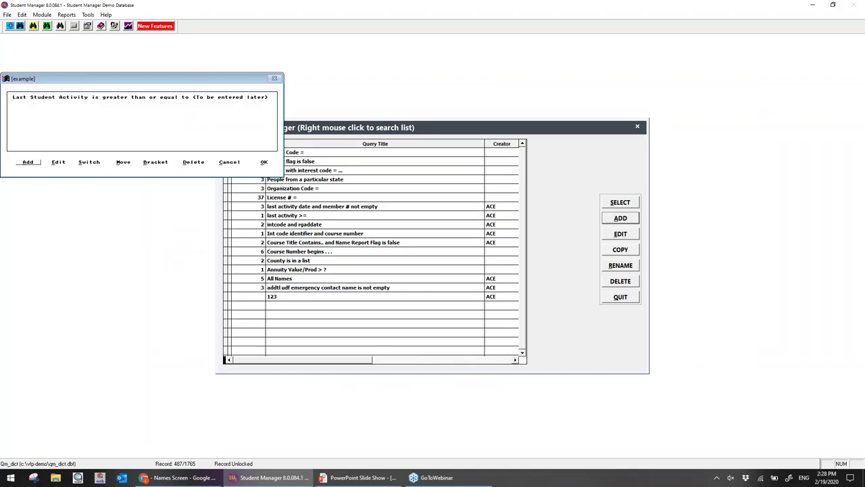
Add a second condition to the example query, joined with And, on the Address Ln 1 (Name) field.
{"action": "left_click_drag", "start_coordinate": [134, 86], "coordinate": [387, 82]}
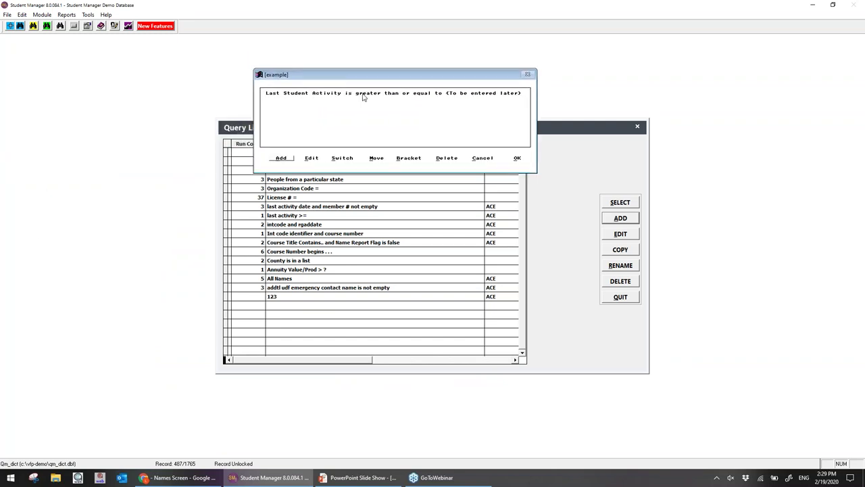
{"action": "left_click", "coordinate": [279, 158]}
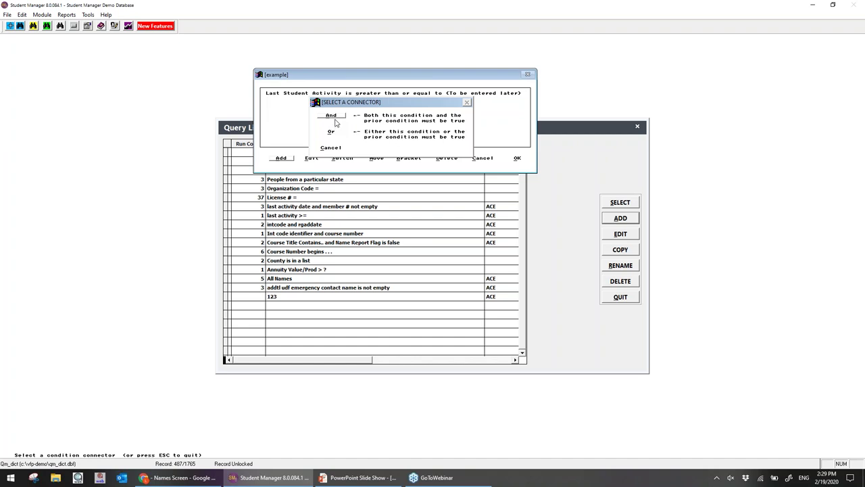
{"action": "left_click", "coordinate": [330, 116]}
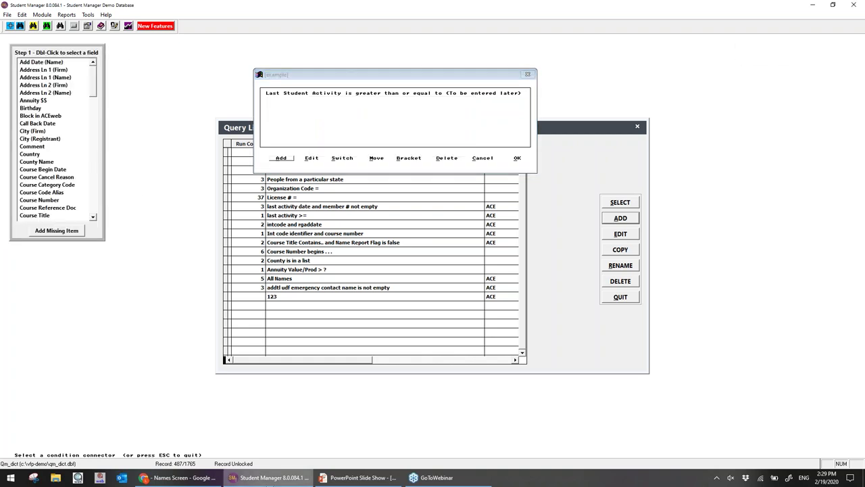
{"action": "left_click", "coordinate": [368, 480]}
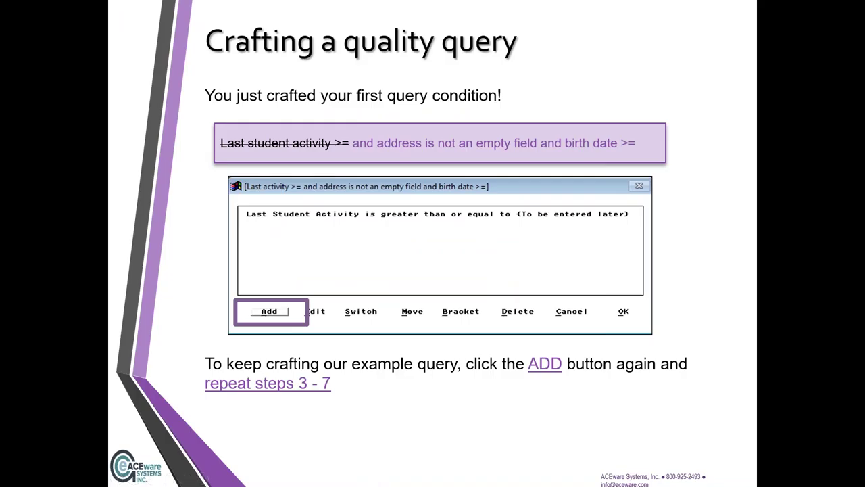
{"action": "key", "text": "alt+Tab"}
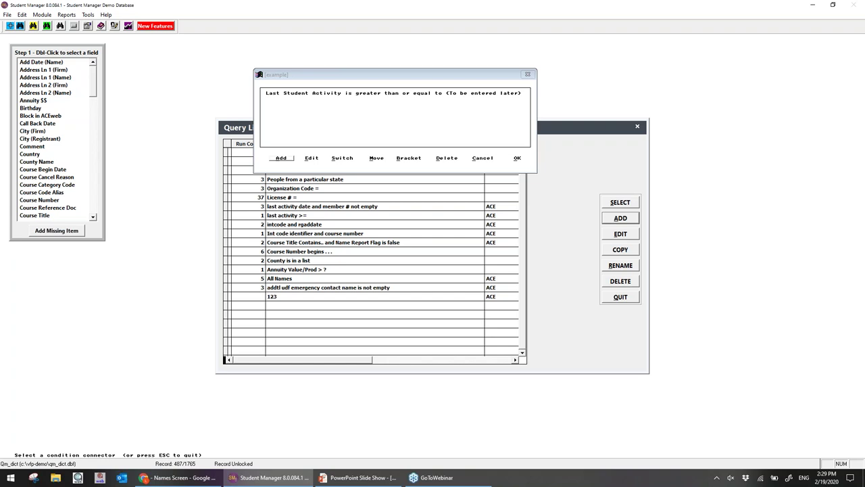
{"action": "left_click", "coordinate": [49, 78]}
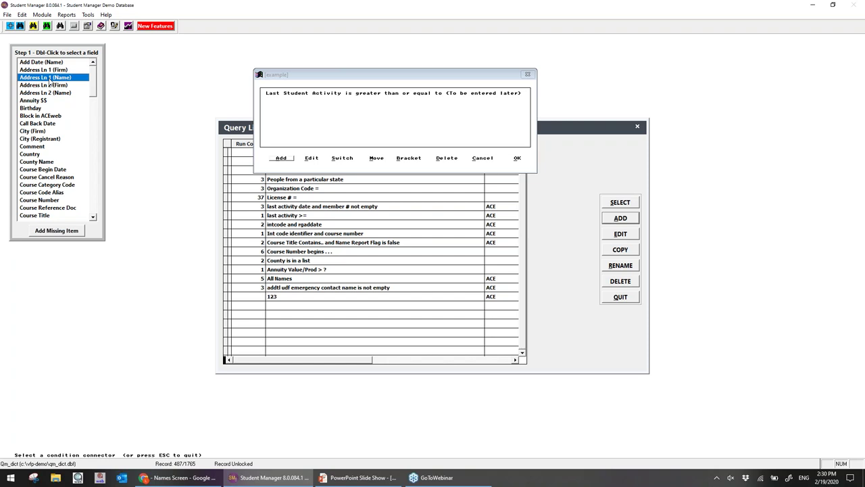
{"action": "left_click", "coordinate": [146, 478]}
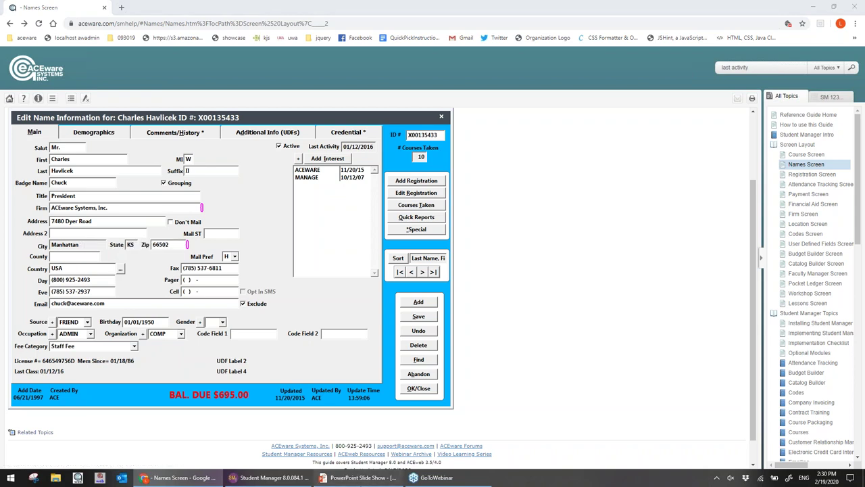
{"action": "left_click", "coordinate": [360, 477]}
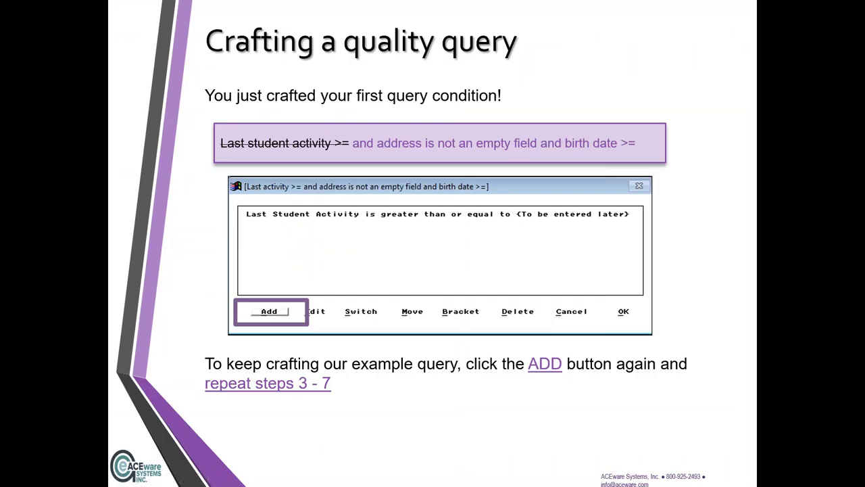
{"action": "key", "text": "alt+Tab"}
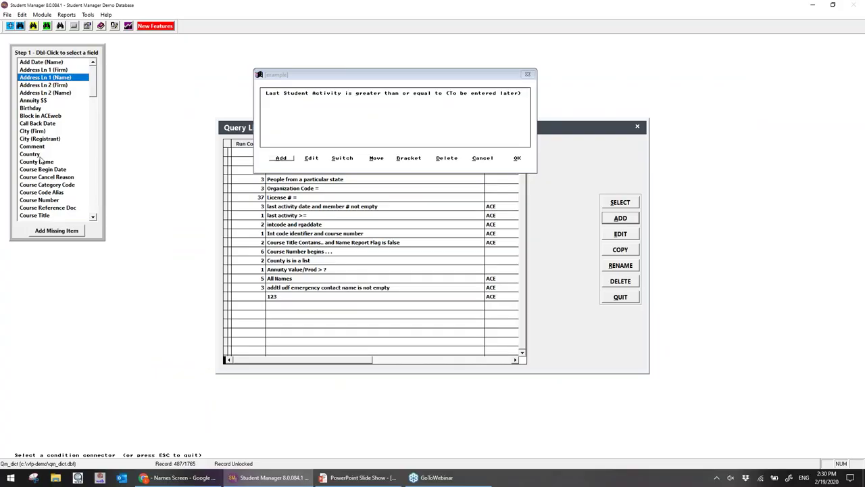
{"action": "double_click", "coordinate": [74, 79]}
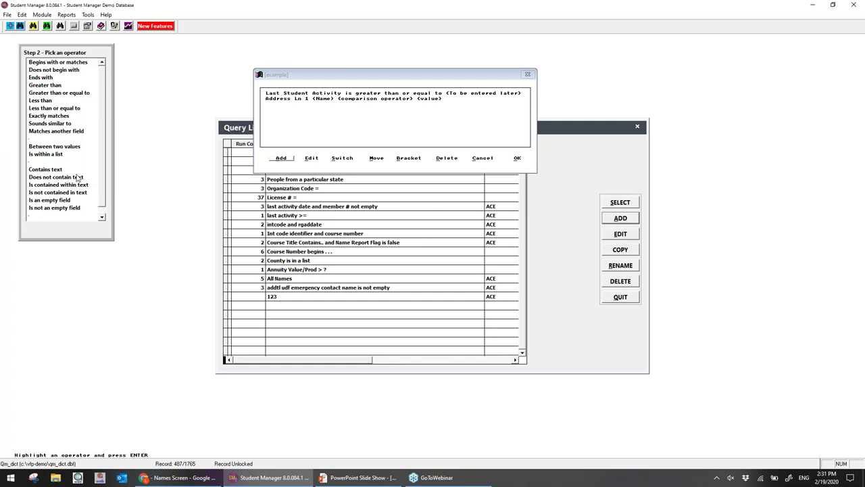
Set the address condition's operator to Is not an empty field and finish the condition.
{"action": "left_click", "coordinate": [77, 209]}
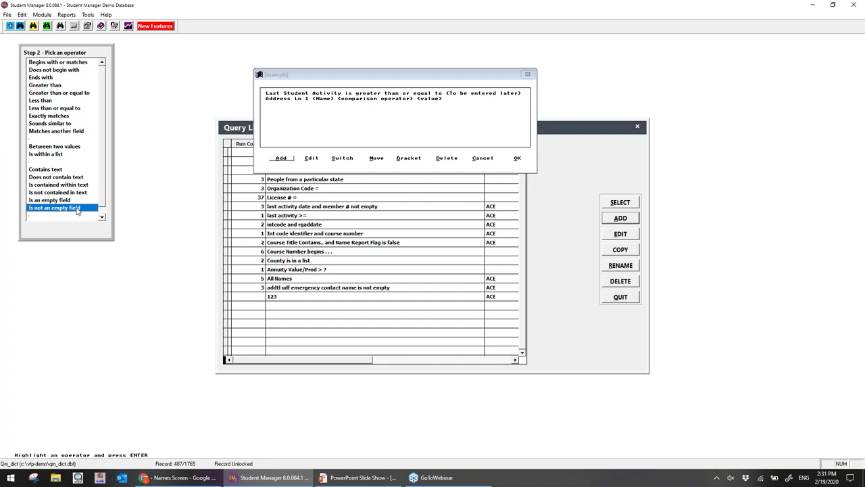
{"action": "key", "text": "Return"}
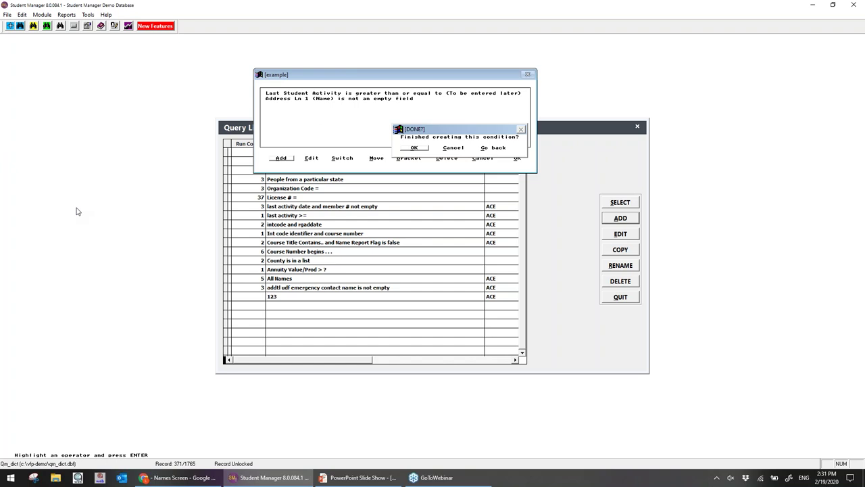
{"action": "left_click", "coordinate": [413, 148]}
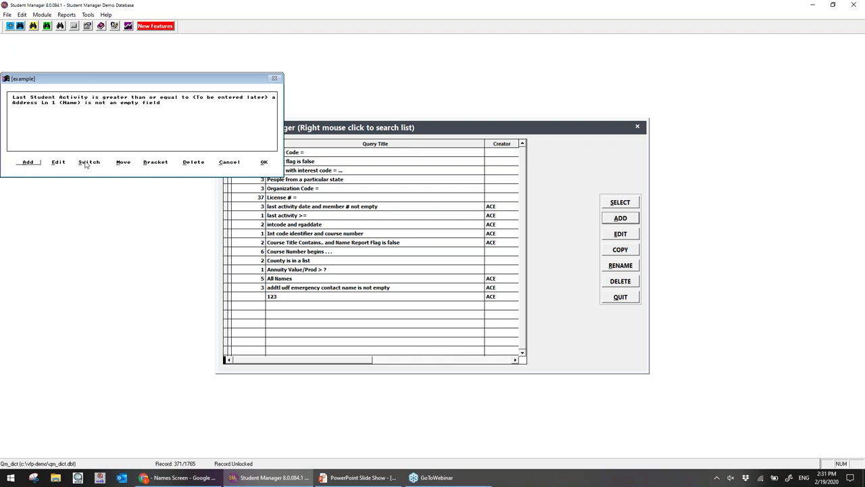
Add a third condition to the example query, joined with And, on the Birthday field.
{"action": "left_click", "coordinate": [40, 163]}
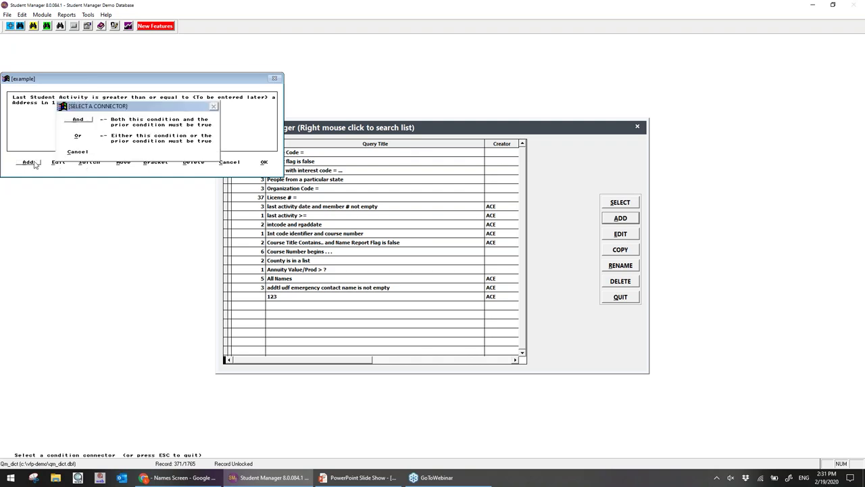
{"action": "left_click", "coordinate": [85, 123]}
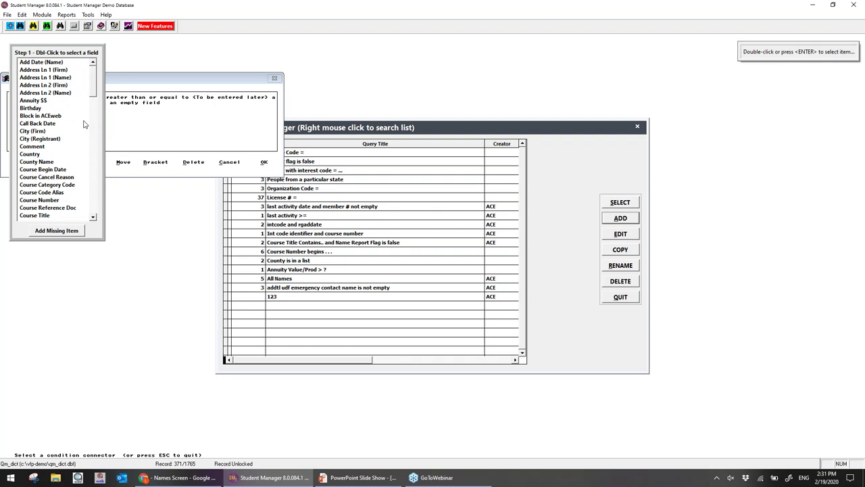
{"action": "scroll", "coordinate": [49, 160], "scroll_direction": "down", "scroll_amount": 3}
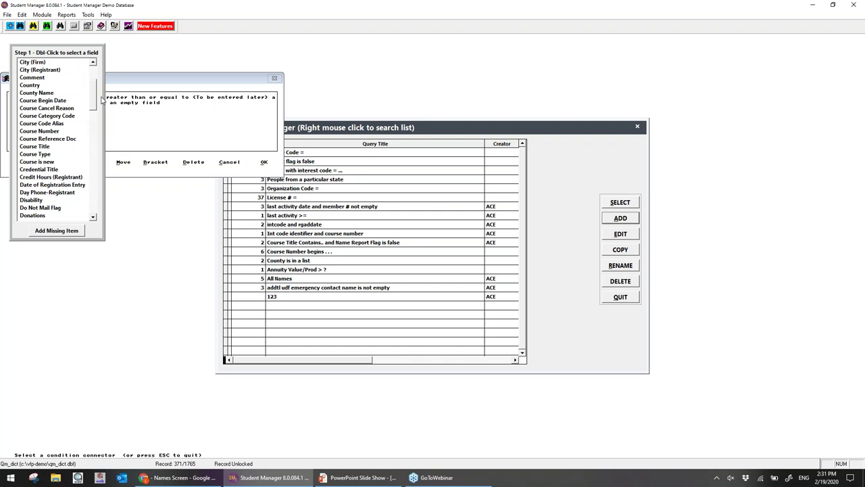
{"action": "scroll", "coordinate": [83, 128], "scroll_direction": "down", "scroll_amount": 2}
{"action": "scroll", "coordinate": [83, 130], "scroll_direction": "down", "scroll_amount": 2}
{"action": "scroll", "coordinate": [82, 131], "scroll_direction": "down", "scroll_amount": 3}
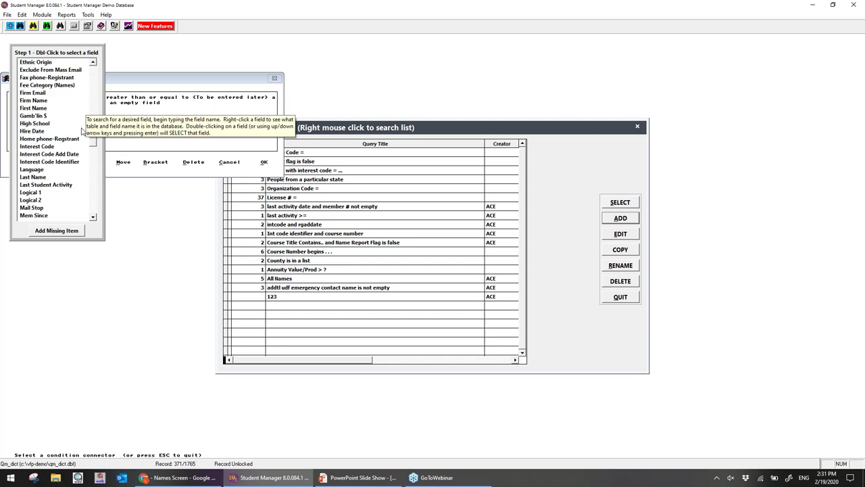
{"action": "scroll", "coordinate": [81, 131], "scroll_direction": "down", "scroll_amount": 4}
{"action": "scroll", "coordinate": [81, 131], "scroll_direction": "up", "scroll_amount": 15}
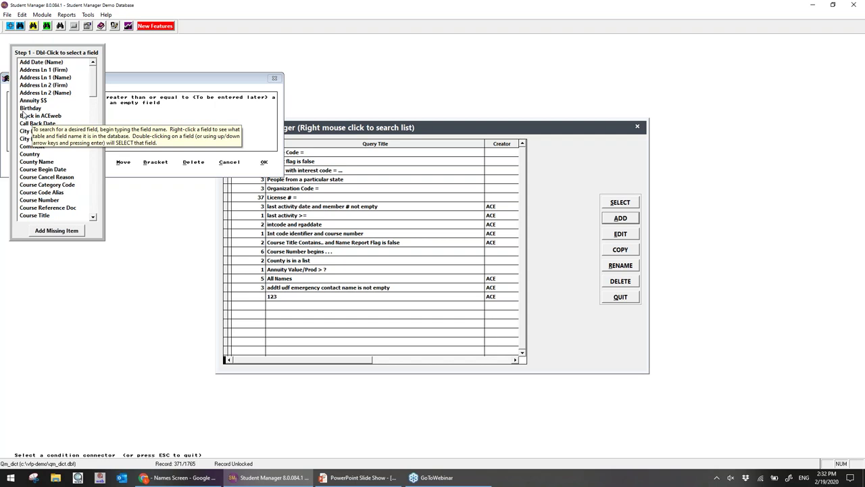
{"action": "left_click", "coordinate": [22, 111]}
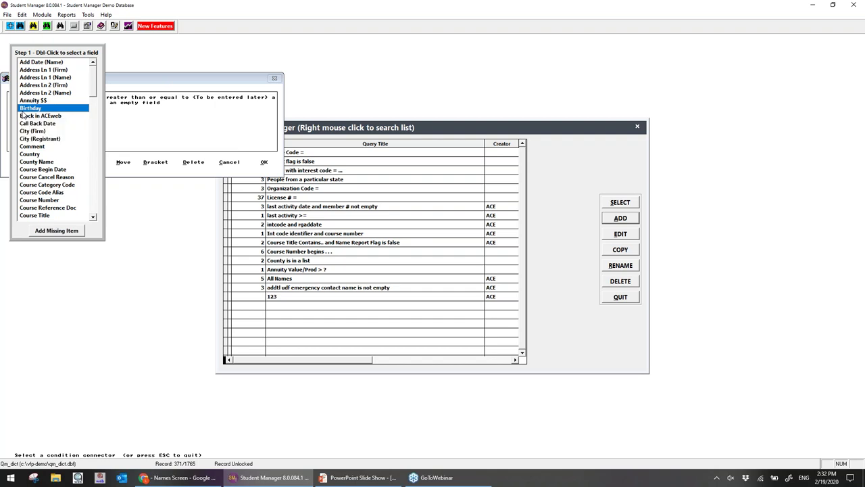
{"action": "double_click", "coordinate": [22, 111]}
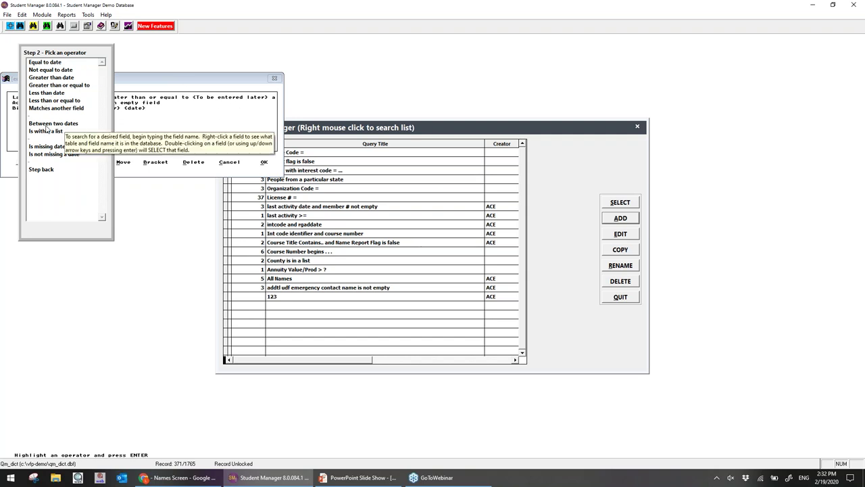
Set the Birthday operator to Greater than or equal to with Ask Later, finish the condition and save the query.
{"action": "left_click", "coordinate": [71, 87]}
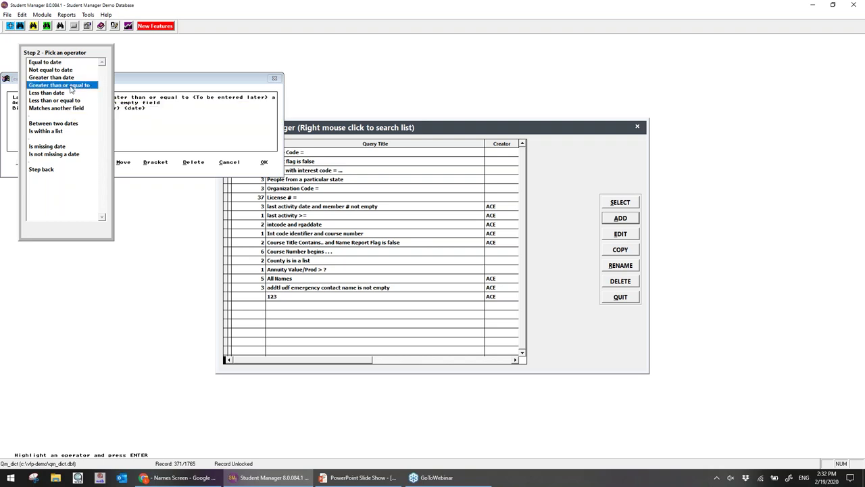
{"action": "key", "text": "Return"}
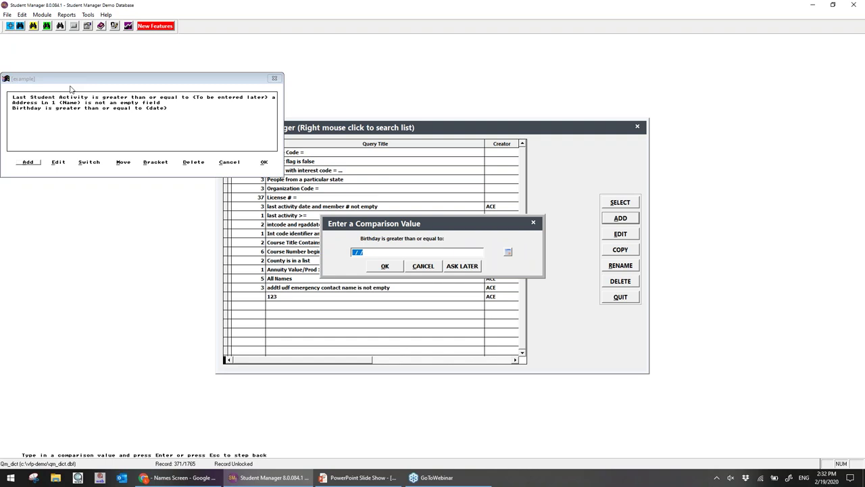
{"action": "left_click", "coordinate": [473, 270]}
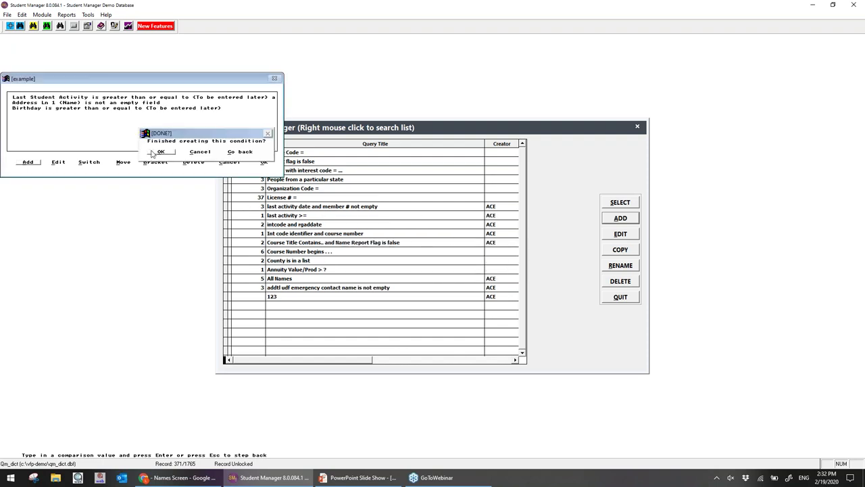
{"action": "left_click", "coordinate": [159, 152]}
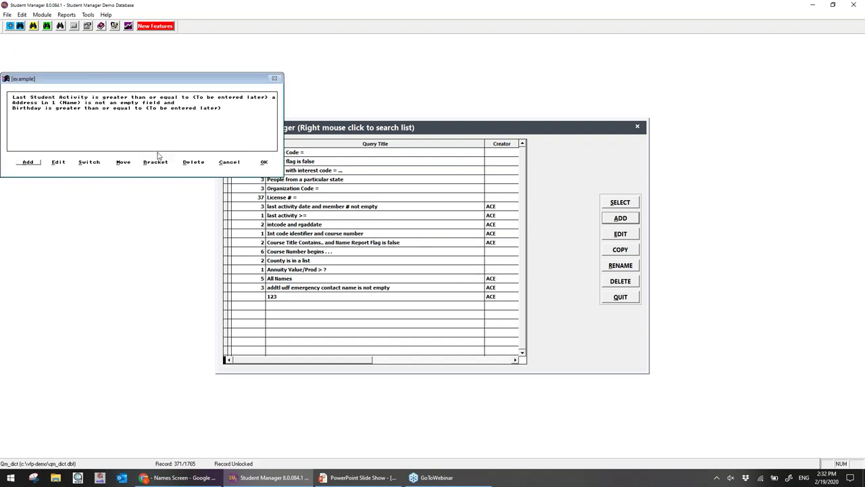
{"action": "left_click", "coordinate": [264, 163]}
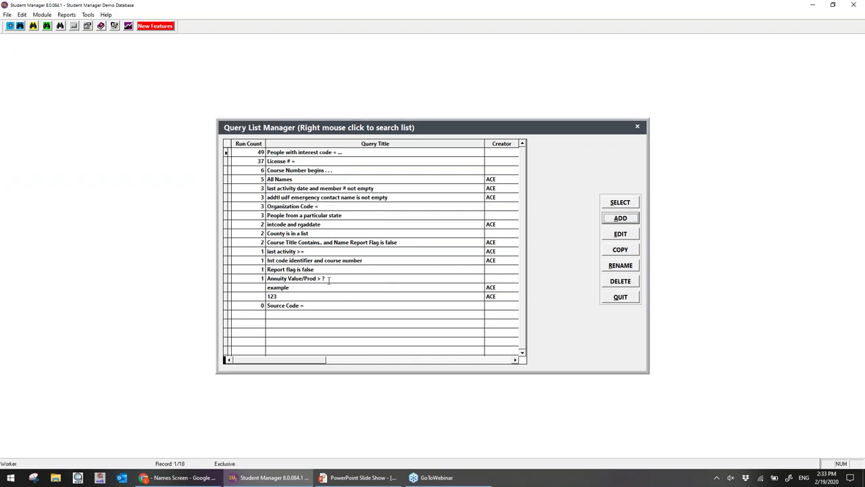
Open the example query's title for renaming, and end the PowerPoint slide show.
{"action": "left_click", "coordinate": [311, 287]}
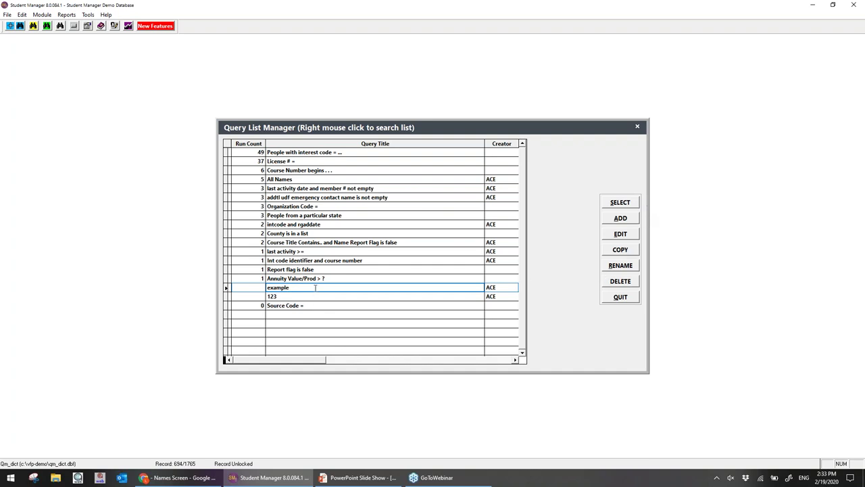
{"action": "left_click", "coordinate": [621, 266]}
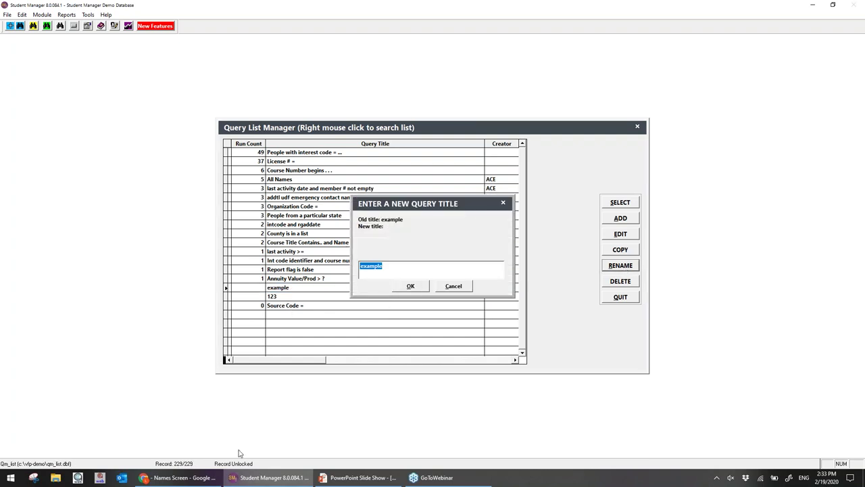
{"action": "mouse_move", "coordinate": [316, 479]}
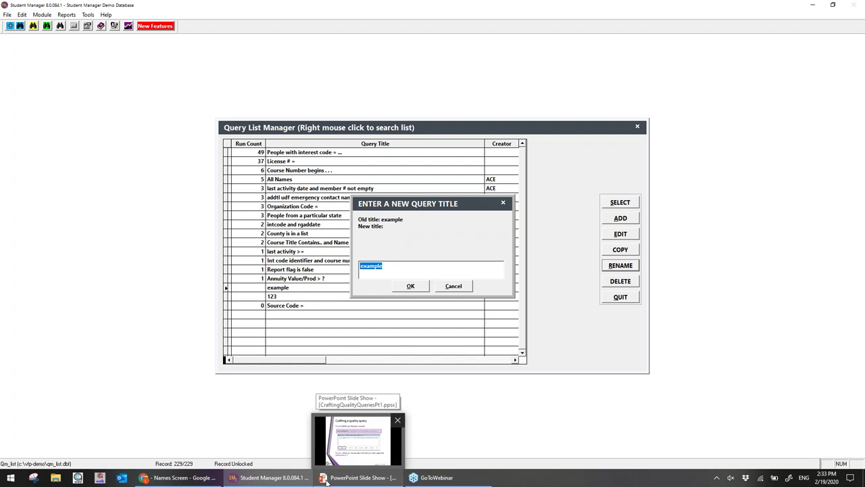
{"action": "left_click", "coordinate": [338, 477]}
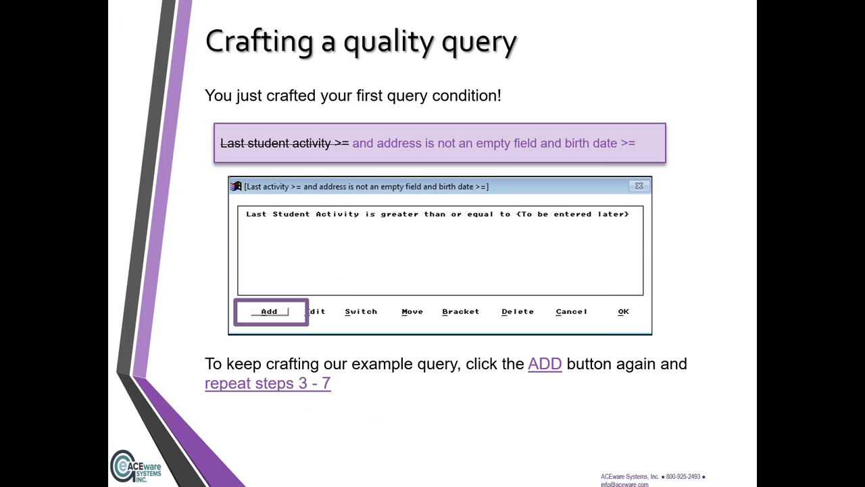
{"action": "key", "text": "Right"}
{"action": "key", "text": "Escape"}
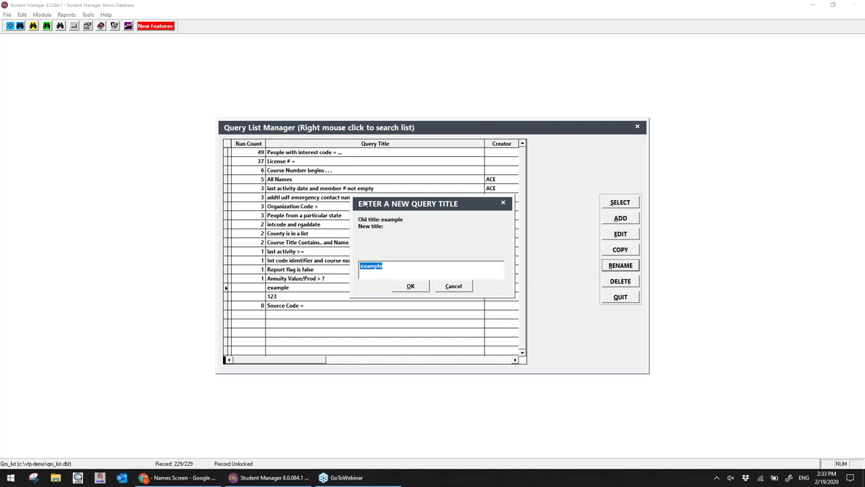
Rename the example query as "last activity >= and address is not empty and birthdate >=".
{"action": "left_click", "coordinate": [382, 266]}
{"action": "key", "text": "BackSpace"}
{"action": "key", "text": "BackSpace"}
{"action": "key", "text": "BackSpace"}
{"action": "key", "text": "BackSpace"}
{"action": "key", "text": "BackSpace"}
{"action": "key", "text": "BackSpace"}
{"action": "key", "text": "BackSpace"}
{"action": "key", "text": "shift+Tab"}
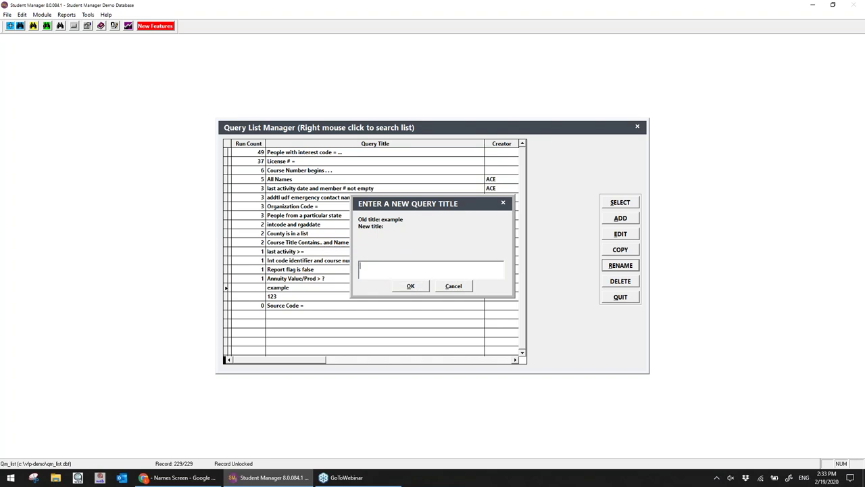
{"action": "type", "text": "last activity >= and address is not empty and birthdate >="}
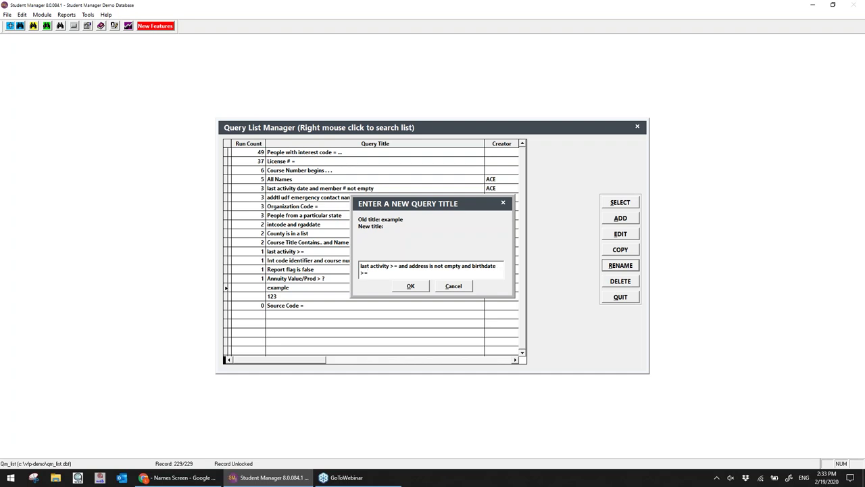
{"action": "key", "text": "Return"}
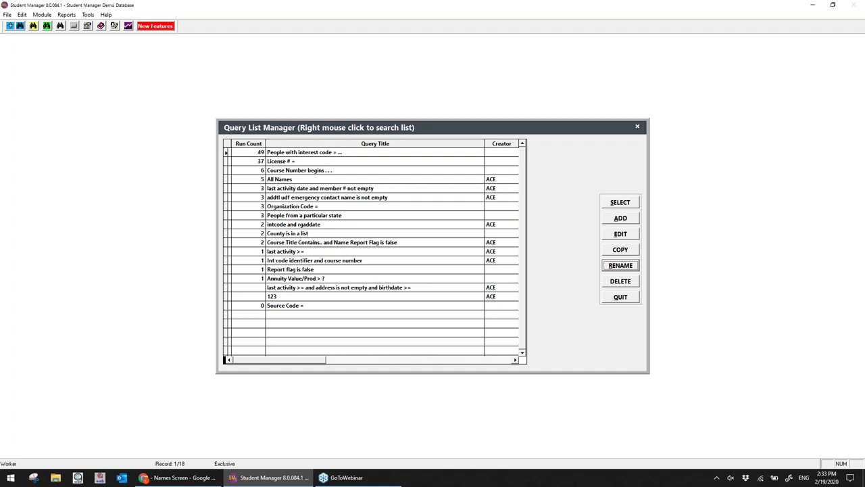
Run the renamed last activity, address and birthdate query with 01/01/2017 as the Last Student Activity comparison date.
{"action": "left_click", "coordinate": [369, 287]}
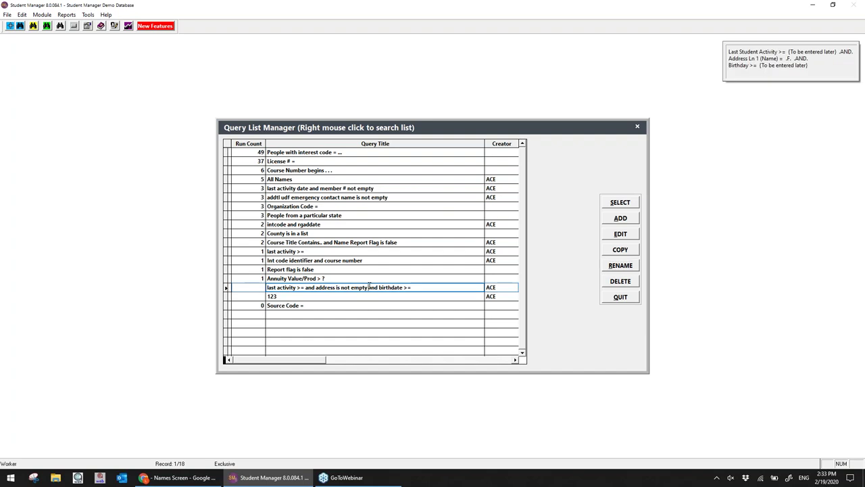
{"action": "double_click", "coordinate": [369, 288]}
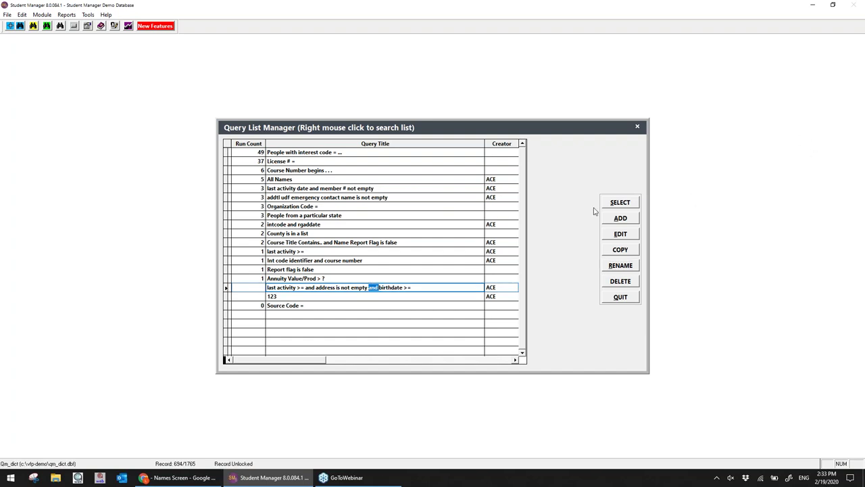
{"action": "left_click", "coordinate": [619, 202]}
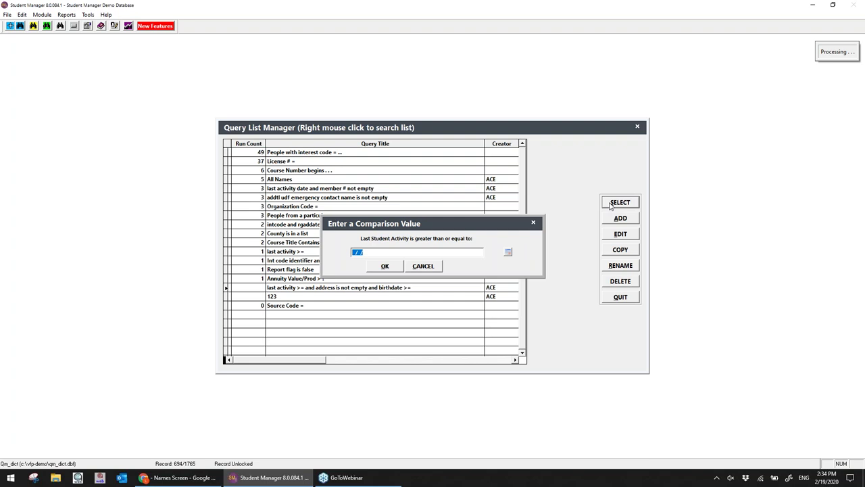
{"action": "type", "text": "0101"}
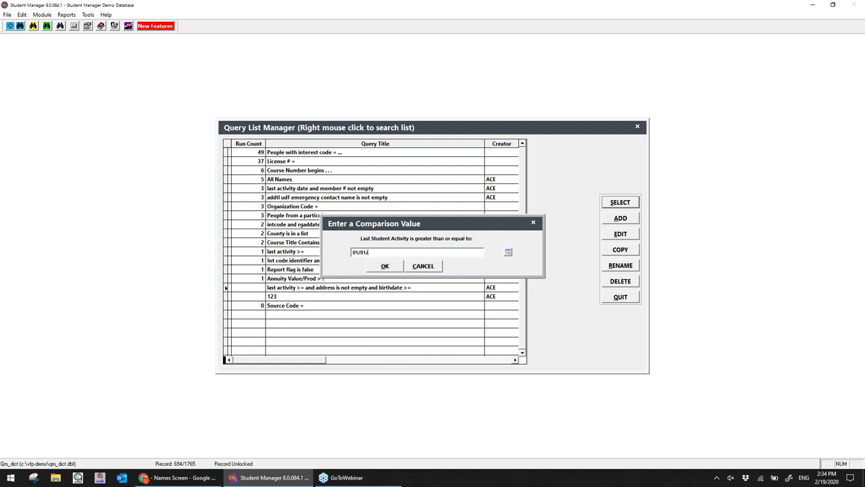
{"action": "type", "text": "2017"}
{"action": "key", "text": "Return"}
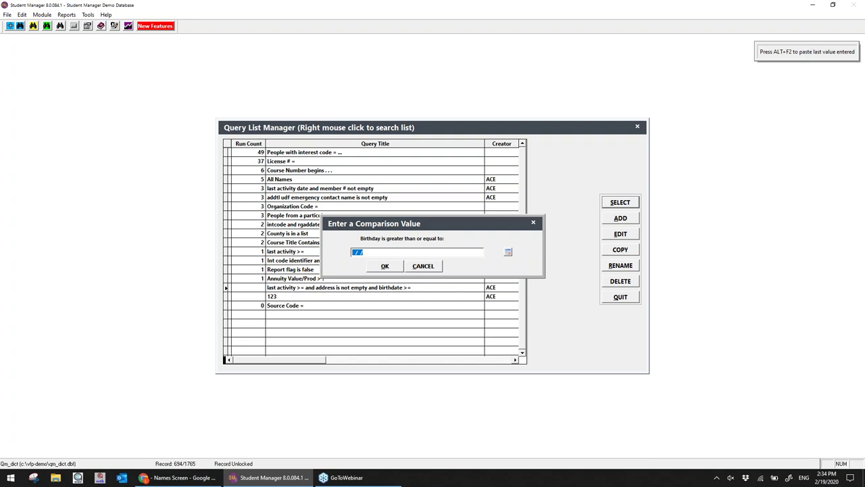
Enter 01/01/02 as the Birthday comparison date to run the query, and dismiss the resulting message.
{"action": "type", "text": "01/01/"}
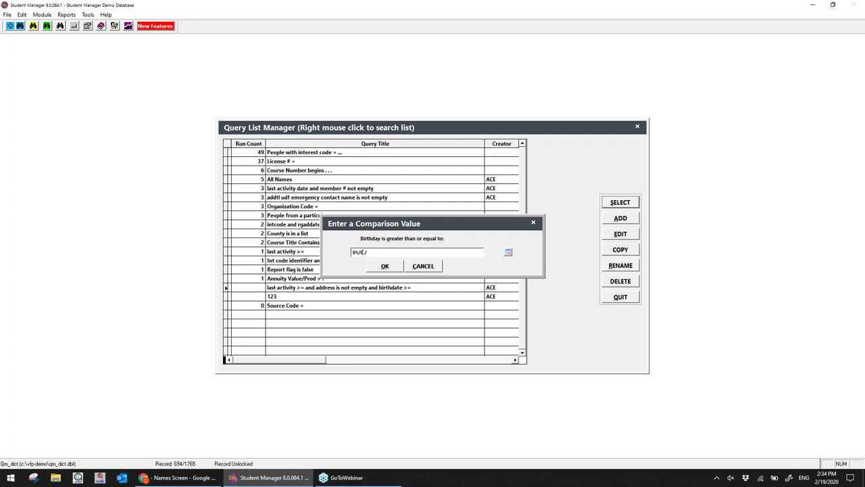
{"action": "type", "text": "02"}
{"action": "key", "text": "Tab"}
{"action": "key", "text": "Return"}
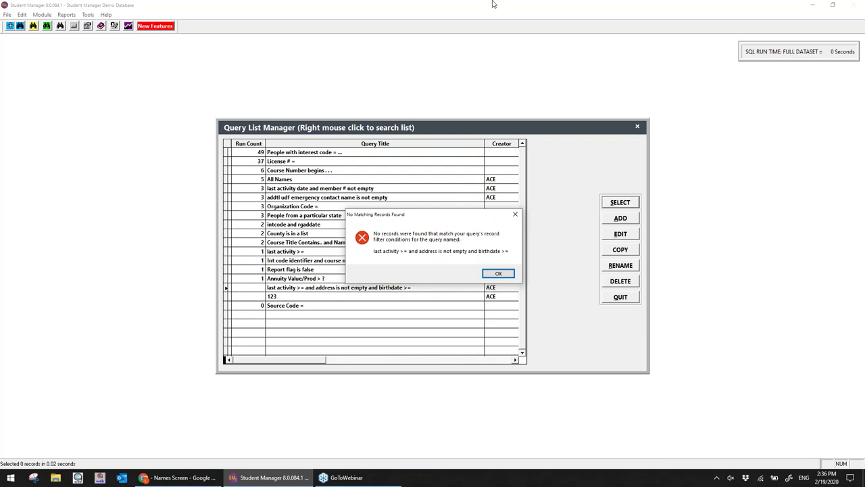
{"action": "left_click", "coordinate": [21, 27]}
{"action": "key", "text": "Return"}
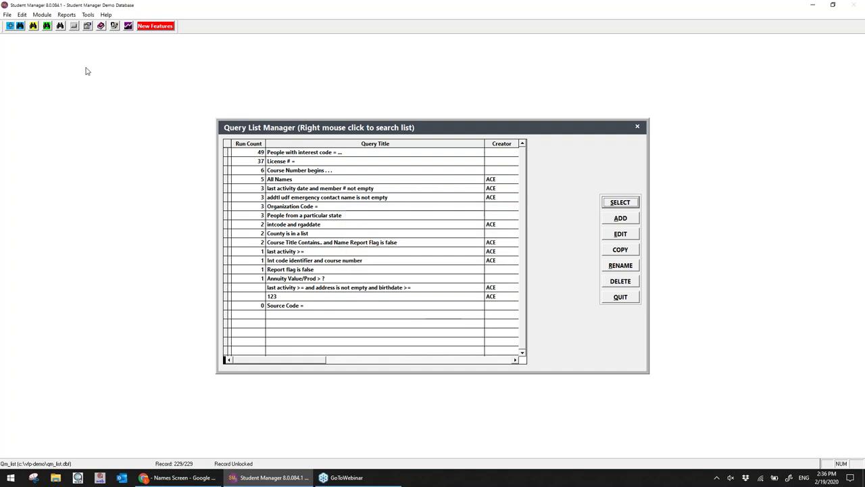
View a name record and abandon it without changes, and quit the Query List Manager back to Quick Launch.
{"action": "left_click", "coordinate": [20, 25]}
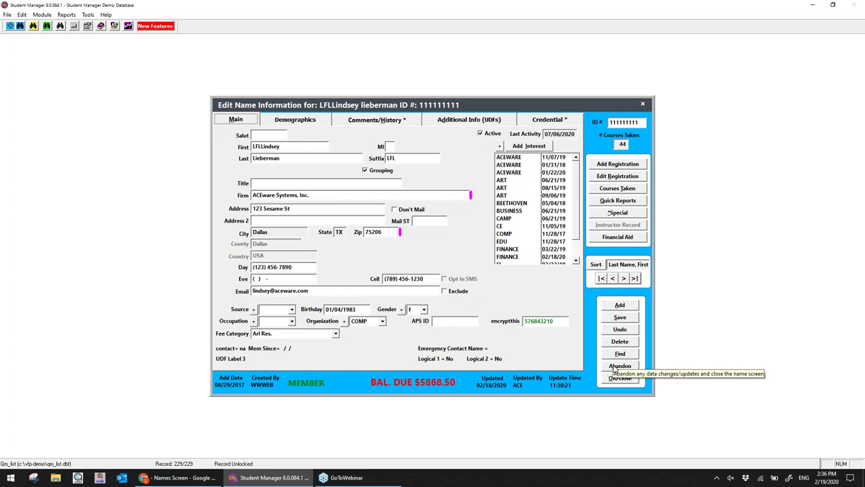
{"action": "left_click", "coordinate": [615, 368]}
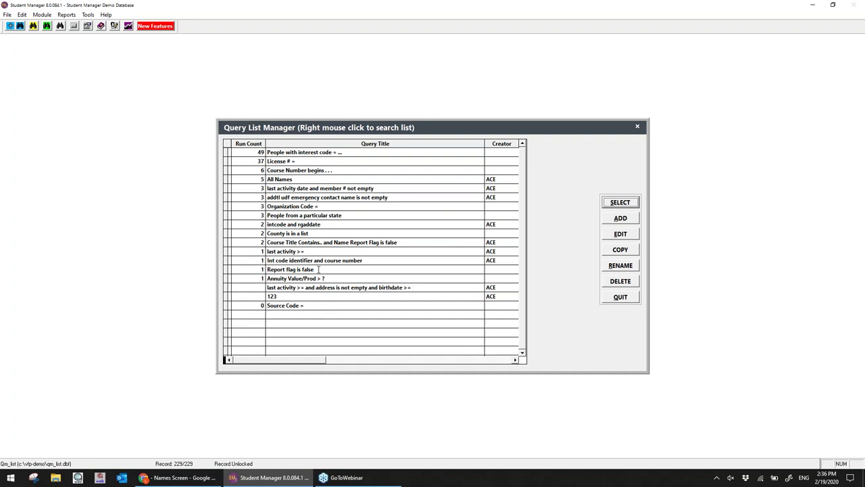
{"action": "left_click", "coordinate": [619, 299]}
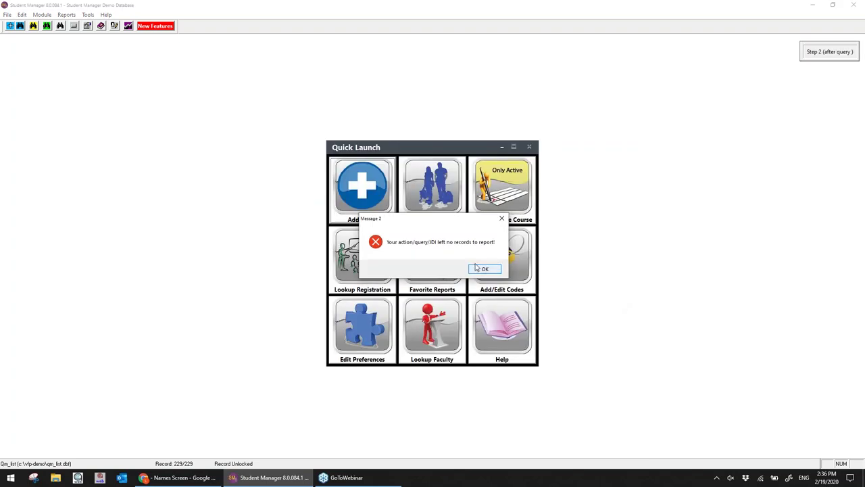
{"action": "left_click", "coordinate": [485, 269]}
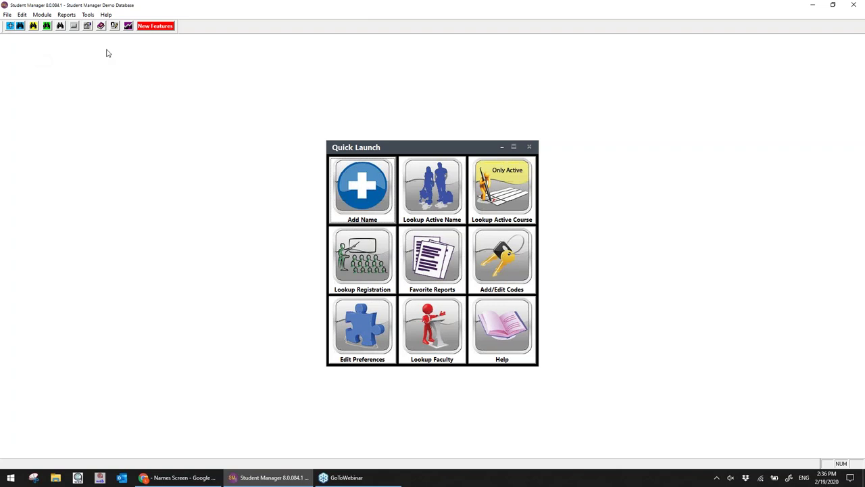
Open the Course Data Summary statistics report and base its demographic statistics on Subject Code.
{"action": "left_click", "coordinate": [74, 17]}
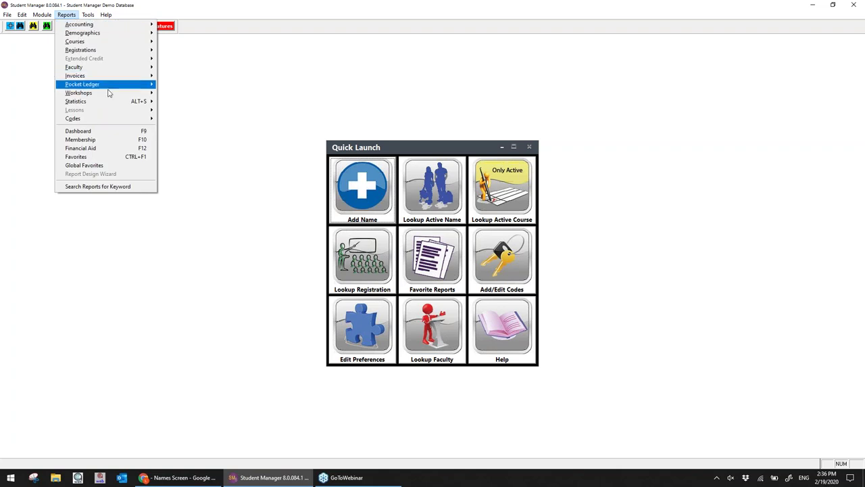
{"action": "mouse_move", "coordinate": [124, 101]}
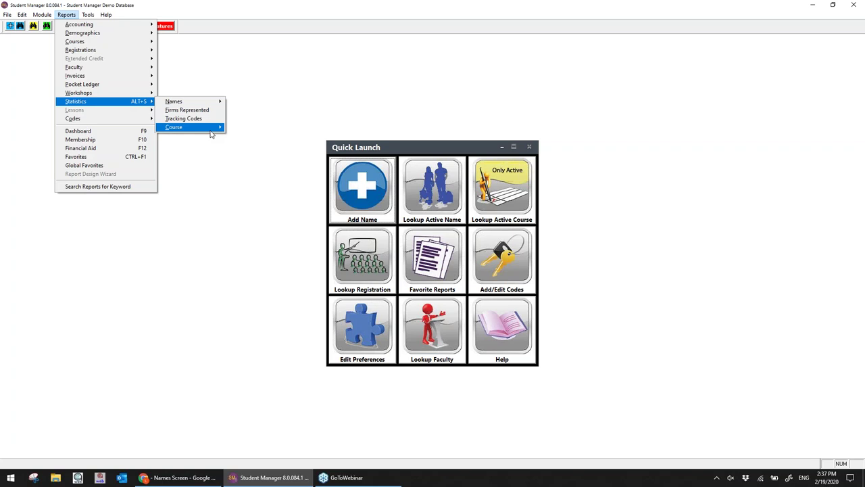
{"action": "mouse_move", "coordinate": [211, 134]}
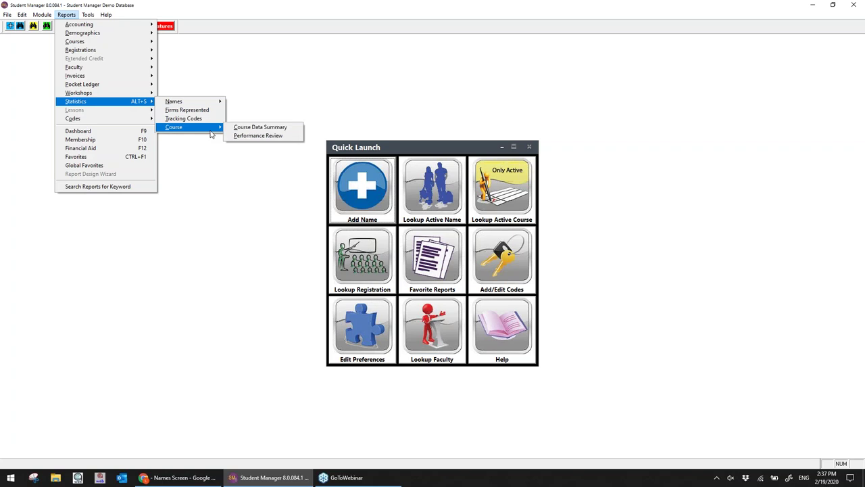
{"action": "left_click", "coordinate": [256, 128]}
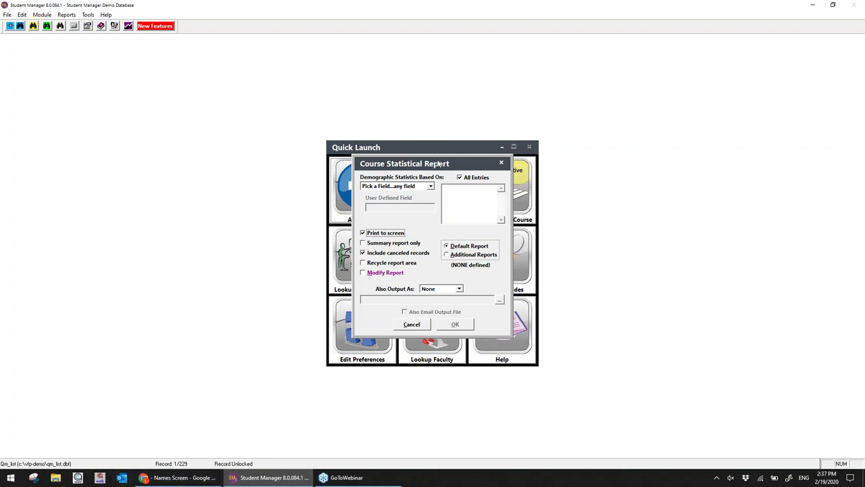
{"action": "left_click", "coordinate": [432, 189]}
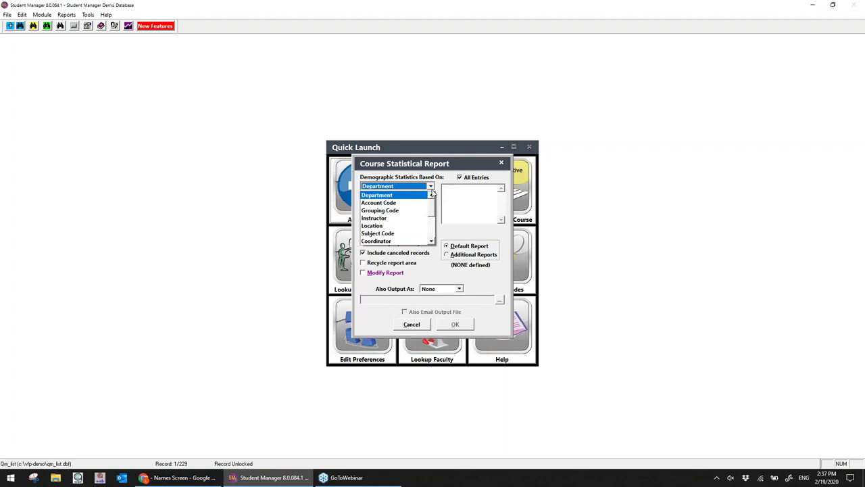
{"action": "left_click", "coordinate": [401, 234]}
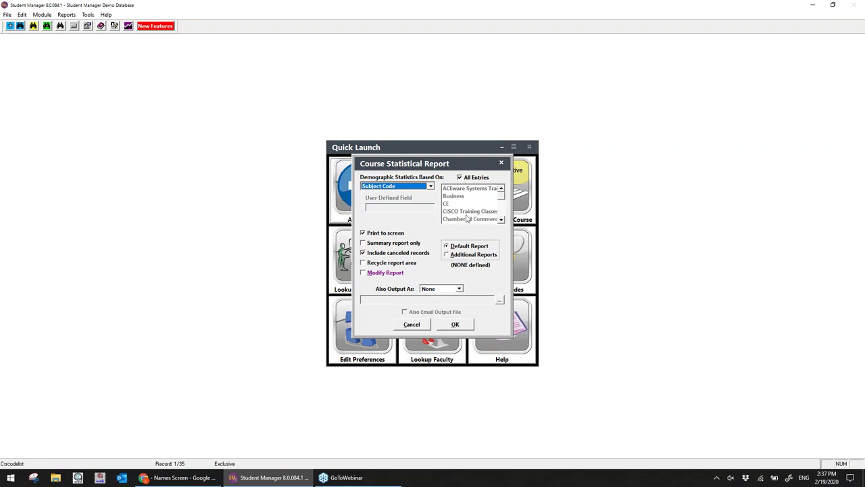
Try limiting the report to individual subject codes, picking Business and Crafts, and restore All Entries.
{"action": "left_click", "coordinate": [471, 180]}
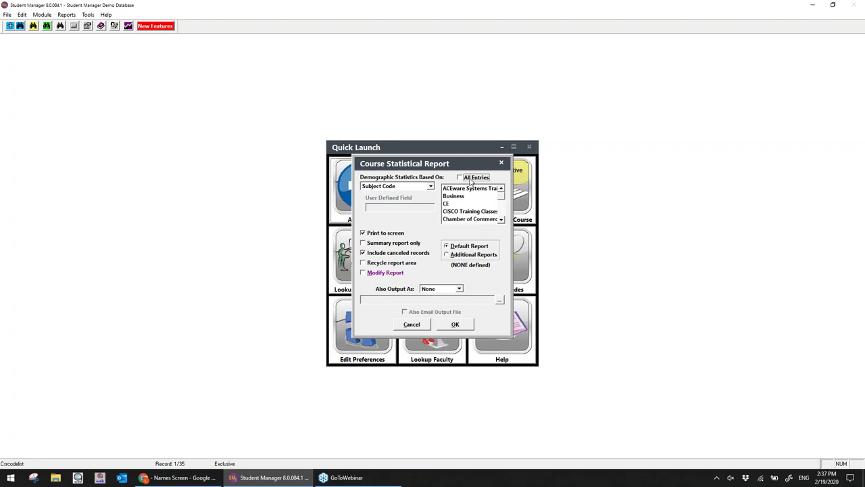
{"action": "left_click", "coordinate": [466, 198]}
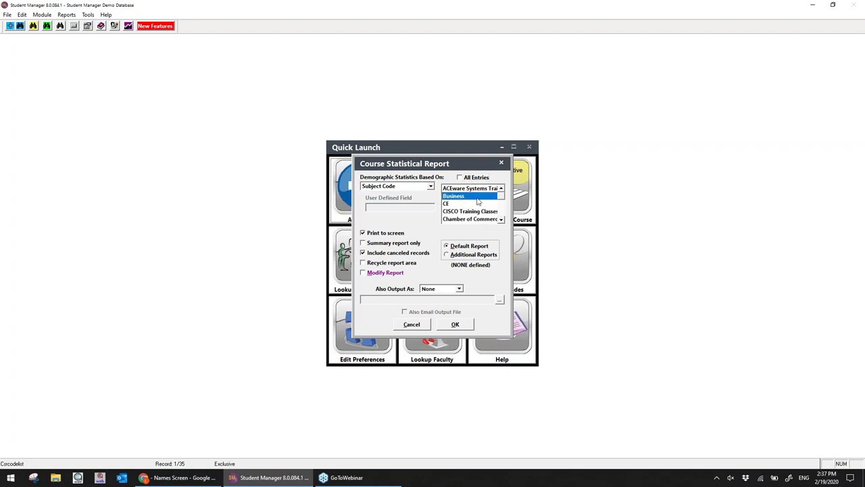
{"action": "scroll", "coordinate": [476, 204], "scroll_direction": "down", "scroll_amount": 1}
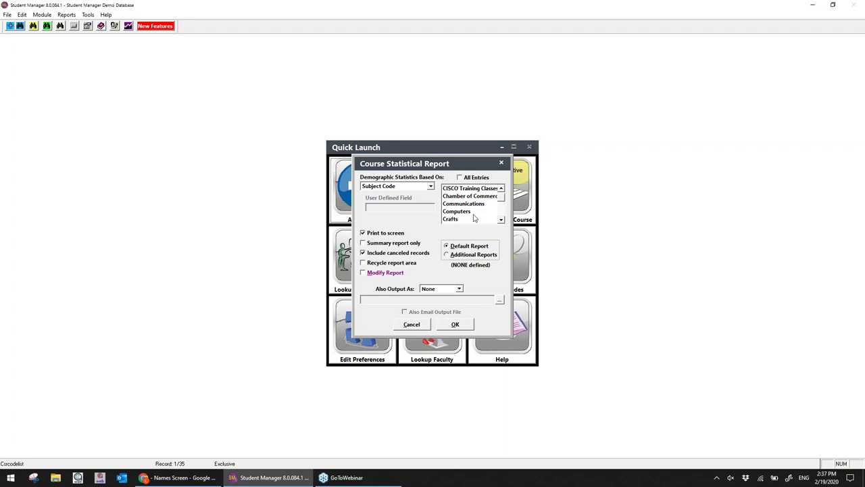
{"action": "left_click", "coordinate": [457, 220]}
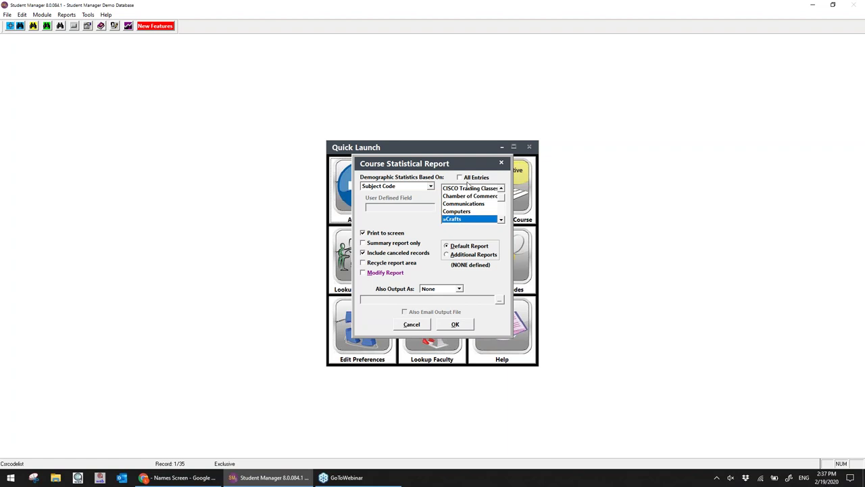
{"action": "left_click", "coordinate": [467, 178]}
{"action": "left_click", "coordinate": [468, 179]}
{"action": "left_click", "coordinate": [456, 216]}
{"action": "scroll", "coordinate": [458, 209], "scroll_direction": "up", "scroll_amount": 1}
{"action": "left_click", "coordinate": [462, 196]}
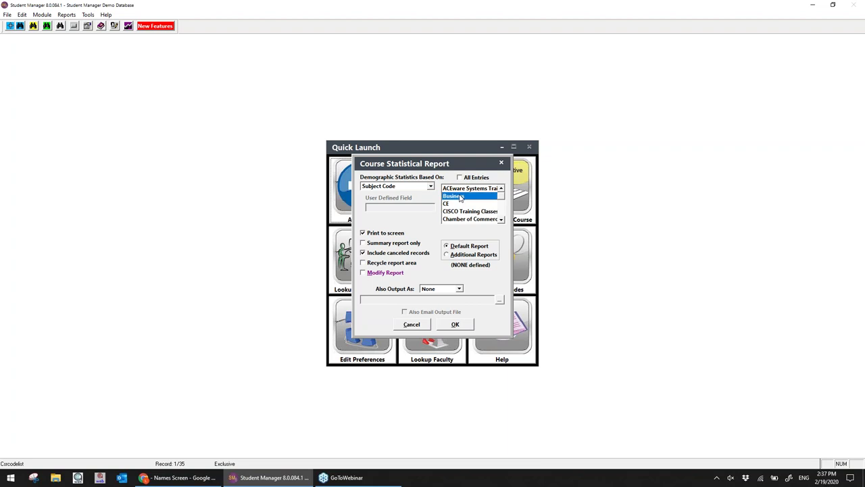
{"action": "left_click", "coordinate": [467, 178]}
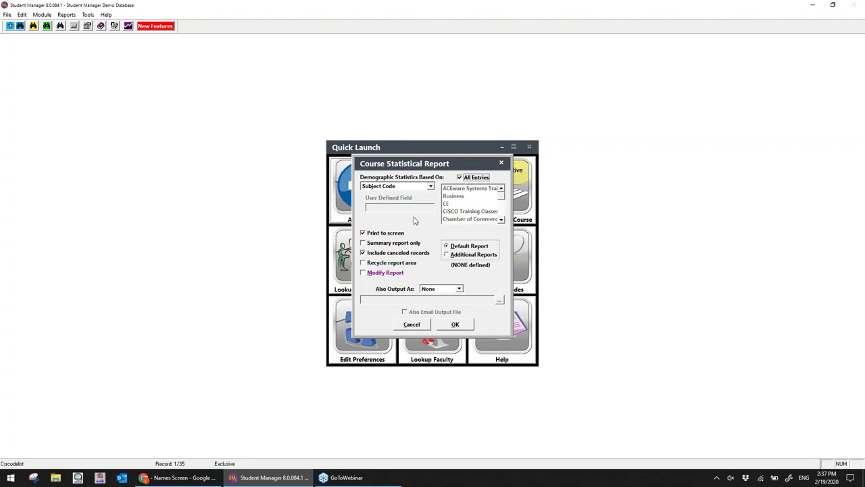
Set the report to summary only, exclude canceled records, and proceed to choosing its query.
{"action": "left_click", "coordinate": [386, 247]}
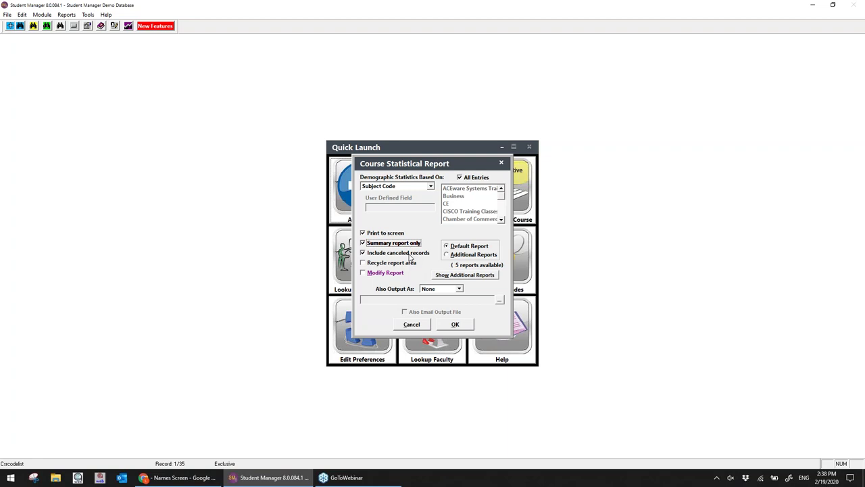
{"action": "left_click", "coordinate": [410, 255]}
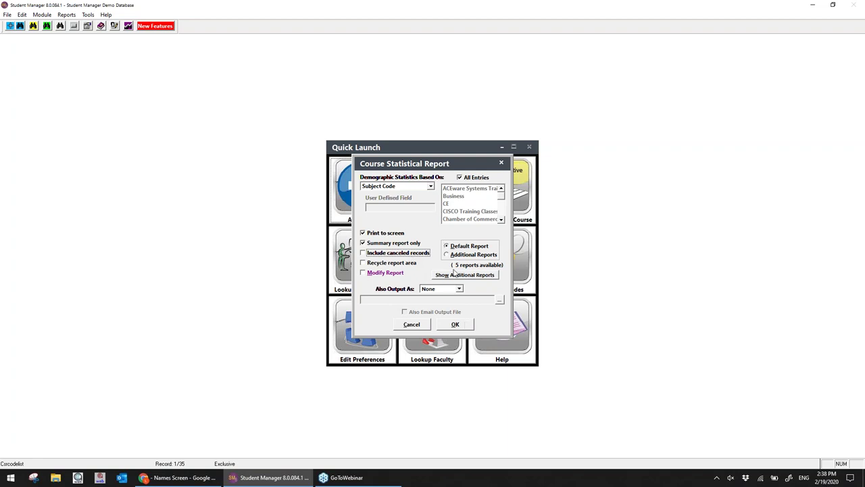
{"action": "left_click", "coordinate": [455, 325]}
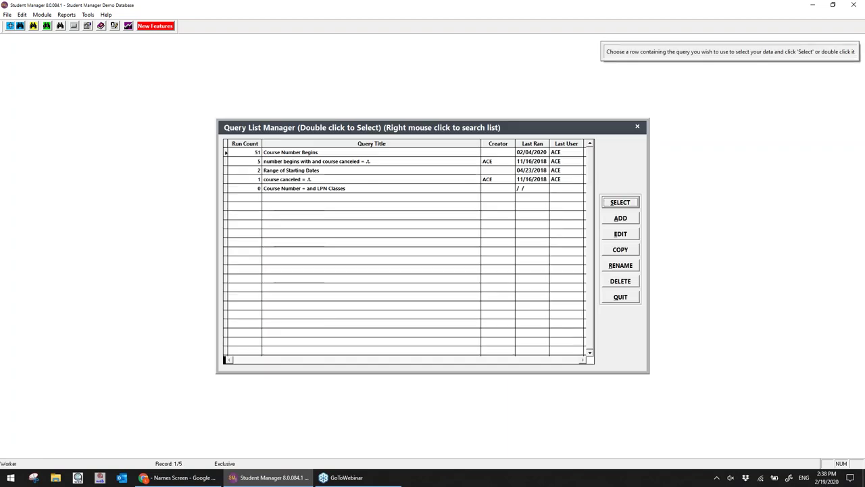
Examine the conditions of the "Course Number = and LPN Classes" query and leave it without changes.
{"action": "left_click", "coordinate": [313, 189]}
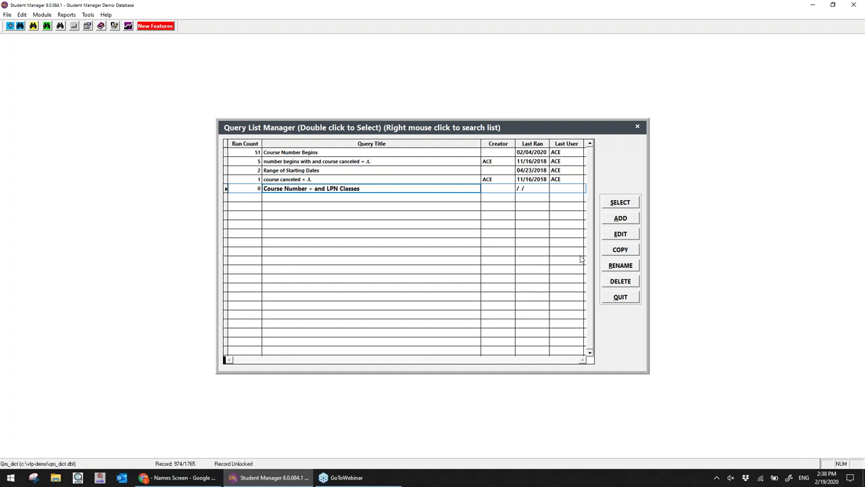
{"action": "left_click", "coordinate": [613, 235]}
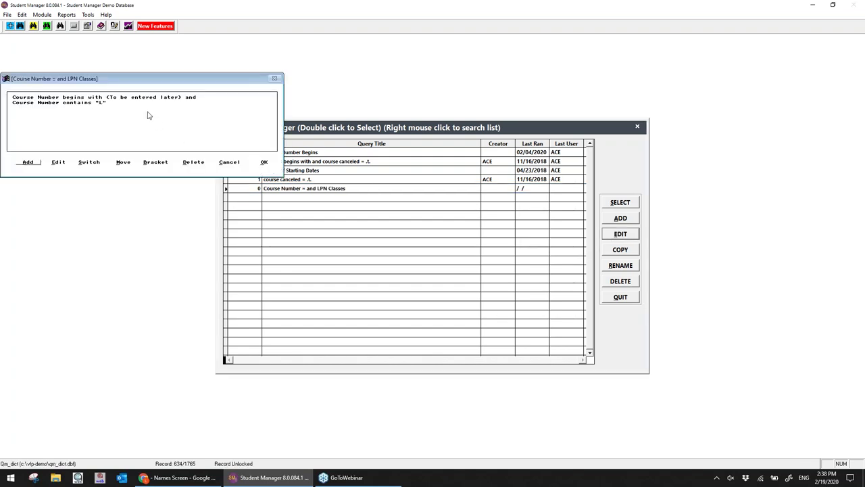
{"action": "left_click", "coordinate": [229, 162]}
Try entering L as the comparison value of the LPN Classes query's "Course Number contains" condition, and cancel the edit.
{"action": "left_click", "coordinate": [363, 188]}
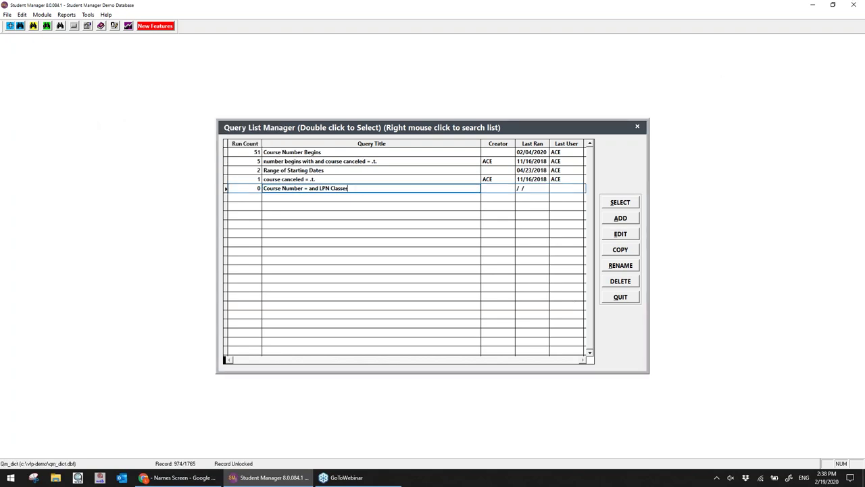
{"action": "left_click", "coordinate": [613, 235]}
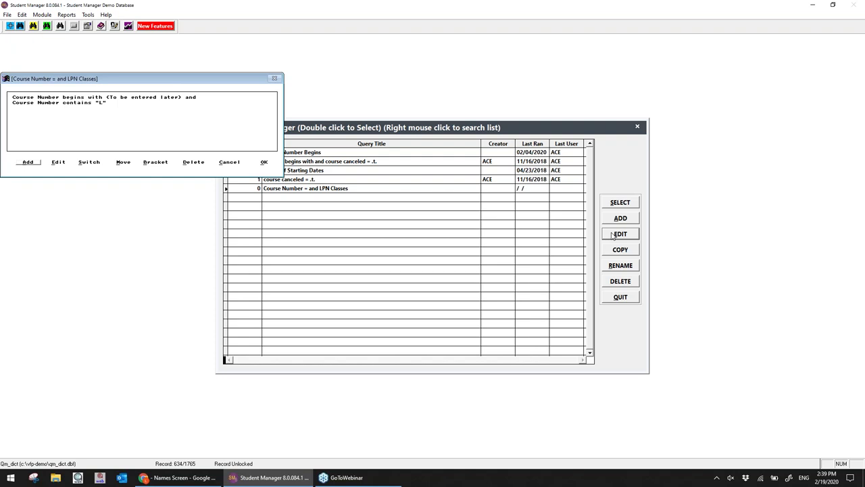
{"action": "left_click", "coordinate": [59, 162]}
{"action": "double_click", "coordinate": [65, 114]}
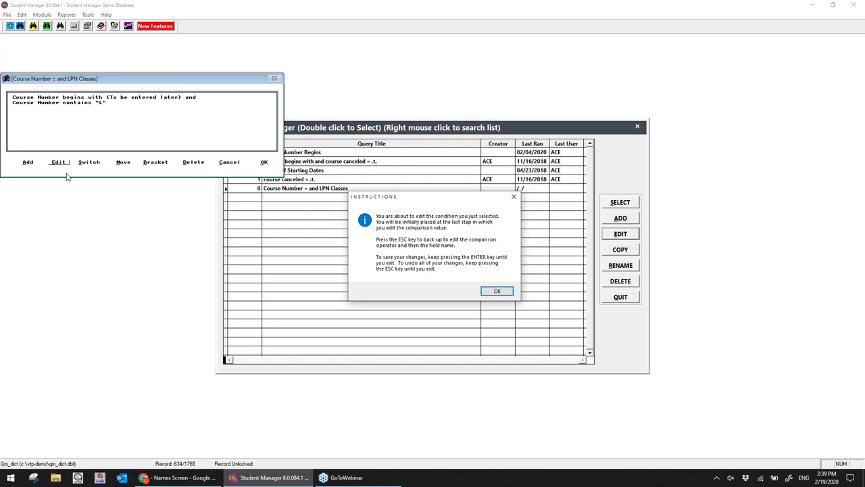
{"action": "left_click", "coordinate": [494, 290]}
{"action": "left_click", "coordinate": [506, 294]}
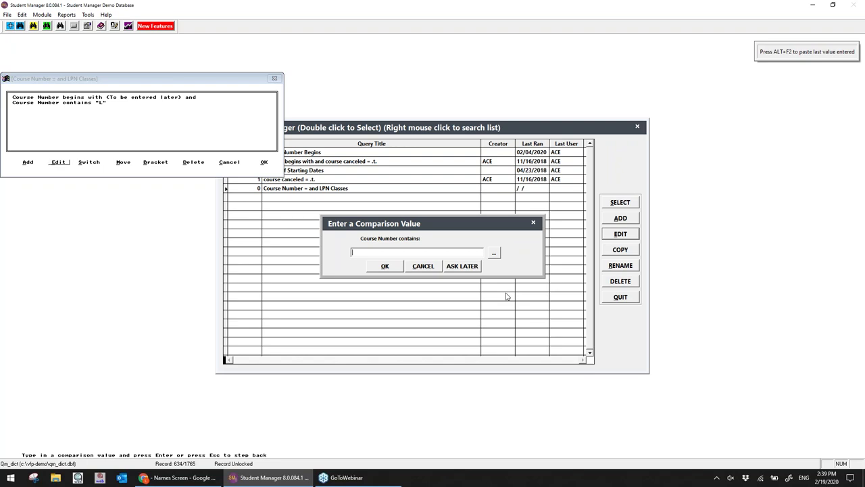
{"action": "type", "text": "L"}
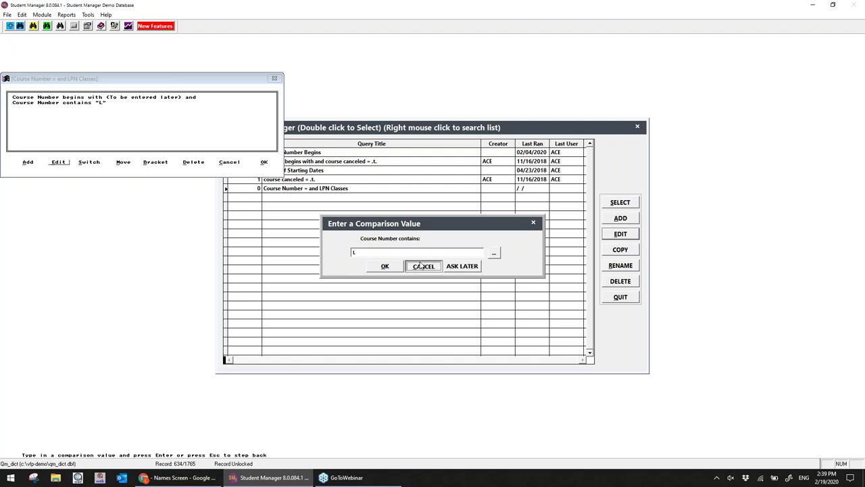
{"action": "left_click", "coordinate": [415, 270]}
{"action": "key", "text": "Escape"}
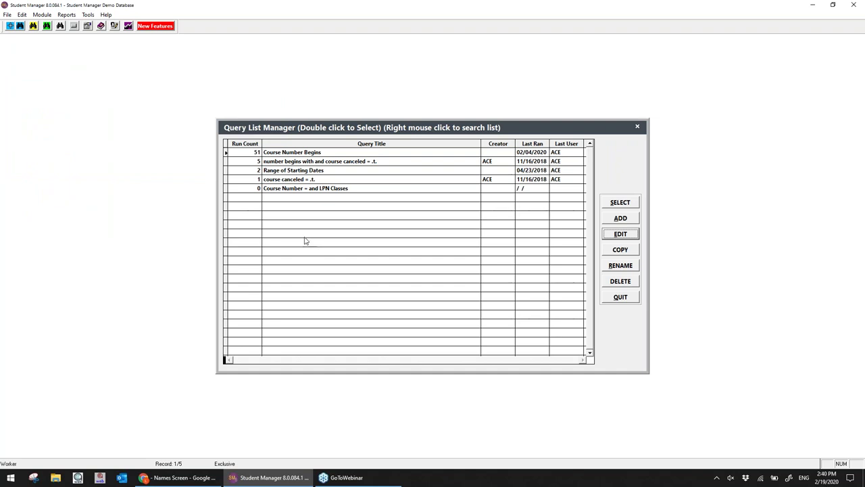
Start the Course Number Begins query to view its comparison value request, and cancel it.
{"action": "key", "text": "Tab"}
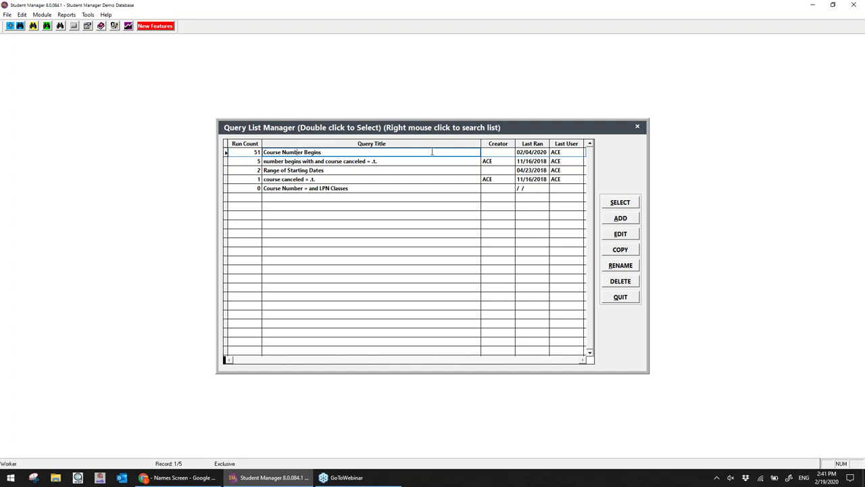
{"action": "left_click", "coordinate": [616, 203]}
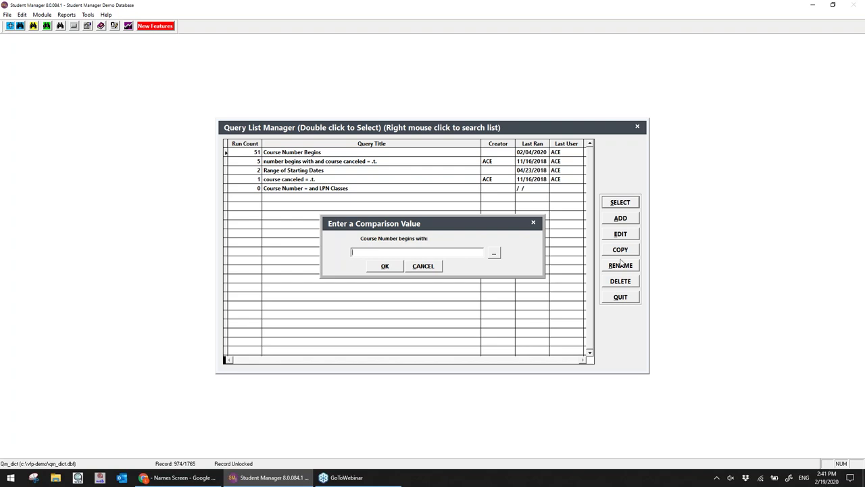
{"action": "left_click", "coordinate": [437, 267]}
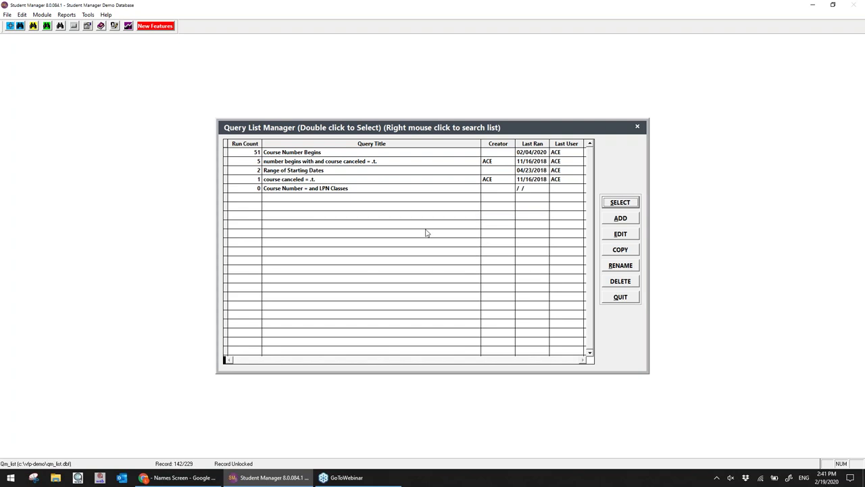
Try setting the Course Number Begins query's comparison value to Ask Later, and cancel the condition edit.
{"action": "left_click", "coordinate": [381, 152]}
{"action": "left_click", "coordinate": [611, 237]}
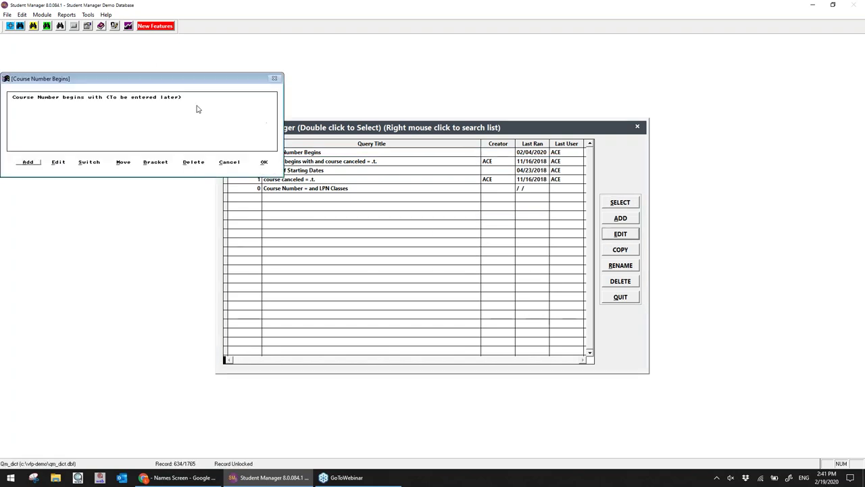
{"action": "left_click", "coordinate": [58, 166]}
{"action": "left_click", "coordinate": [462, 269]}
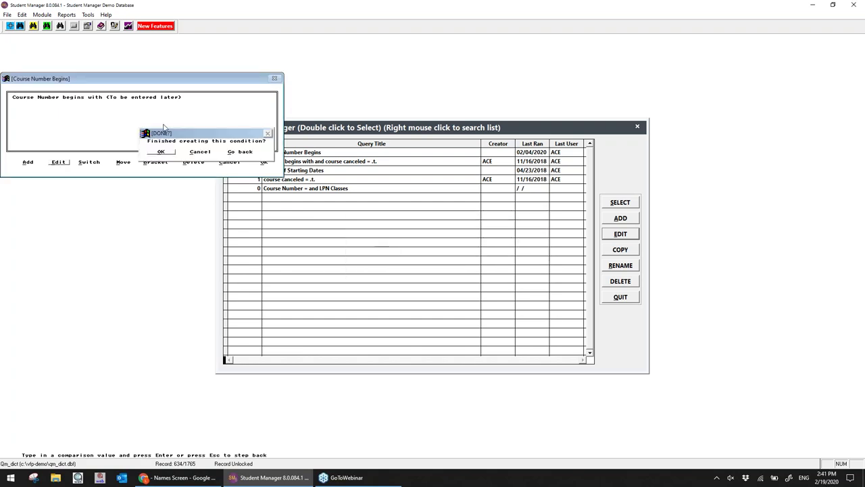
{"action": "left_click", "coordinate": [202, 152]}
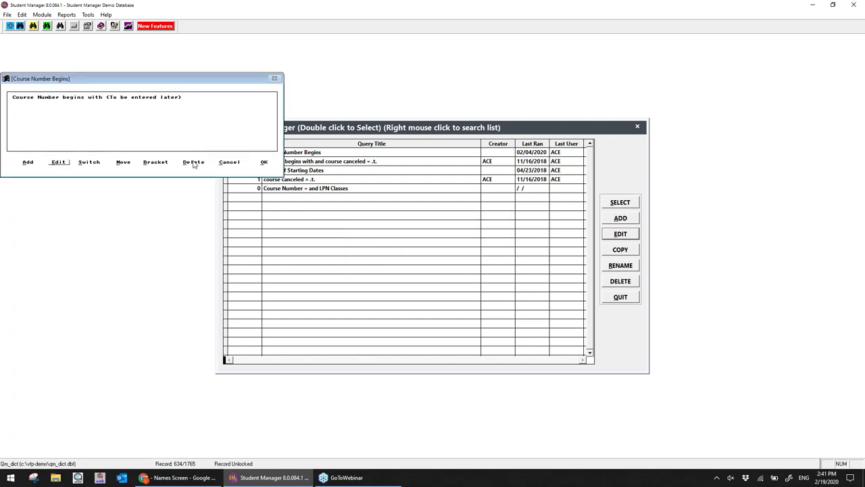
Rebuild the Course Number Begins condition with Course Number, Begins with or matches, and Ask Later, and save the query.
{"action": "left_click", "coordinate": [60, 165]}
{"action": "key", "text": "Escape"}
{"action": "key", "text": "Escape"}
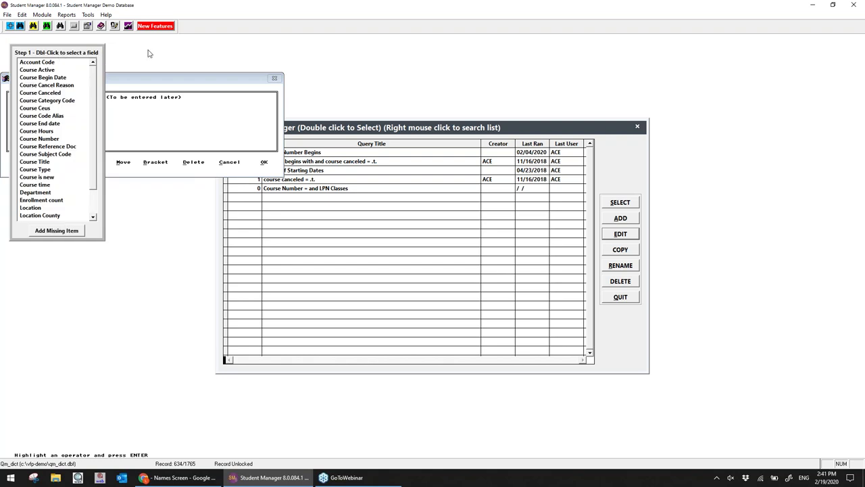
{"action": "double_click", "coordinate": [51, 138]}
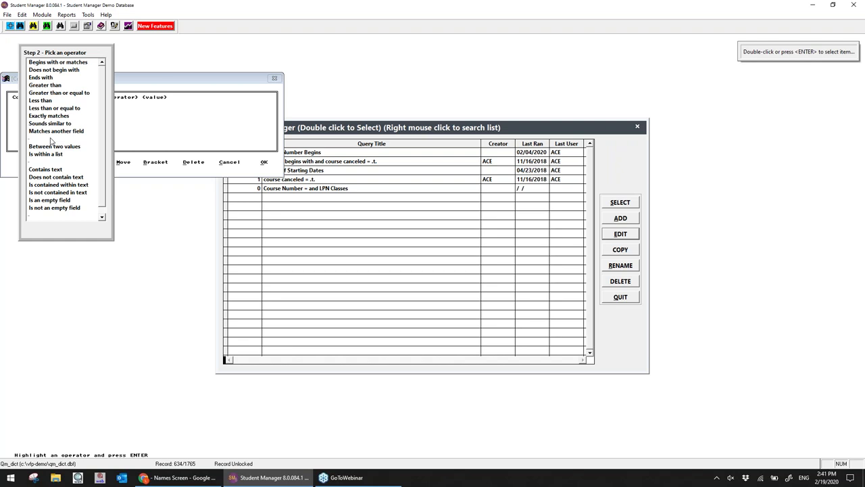
{"action": "left_click", "coordinate": [68, 65]}
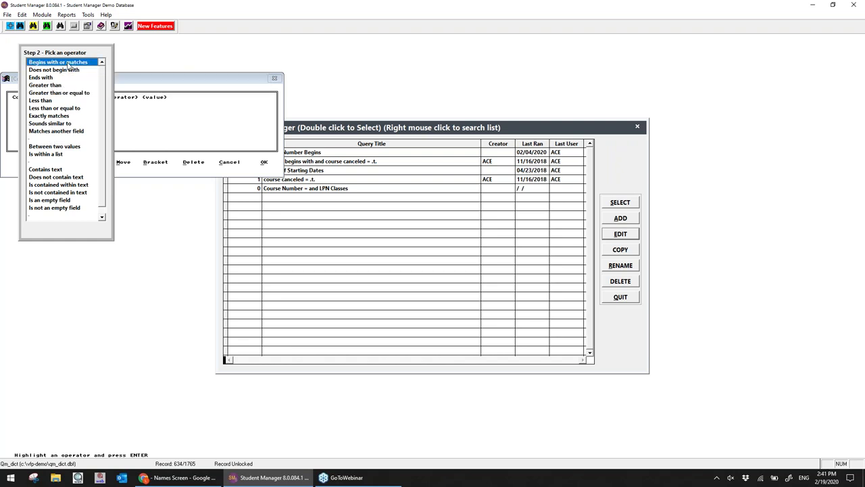
{"action": "key", "text": "Return"}
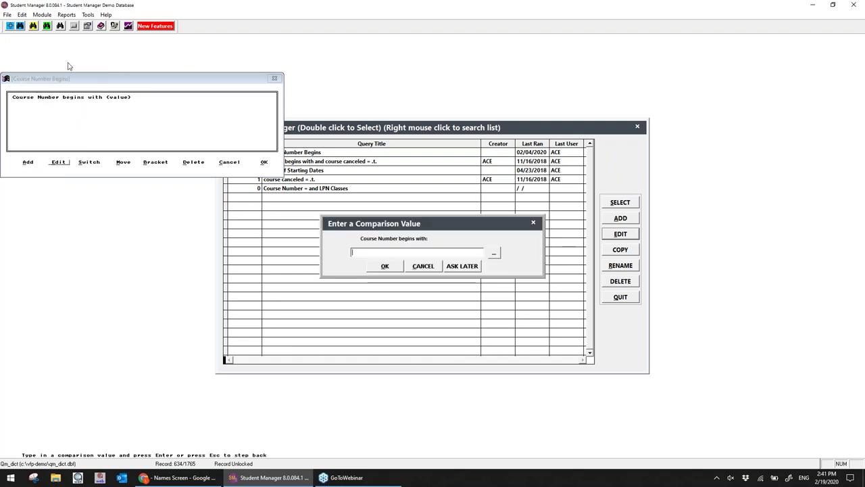
{"action": "left_click", "coordinate": [463, 266]}
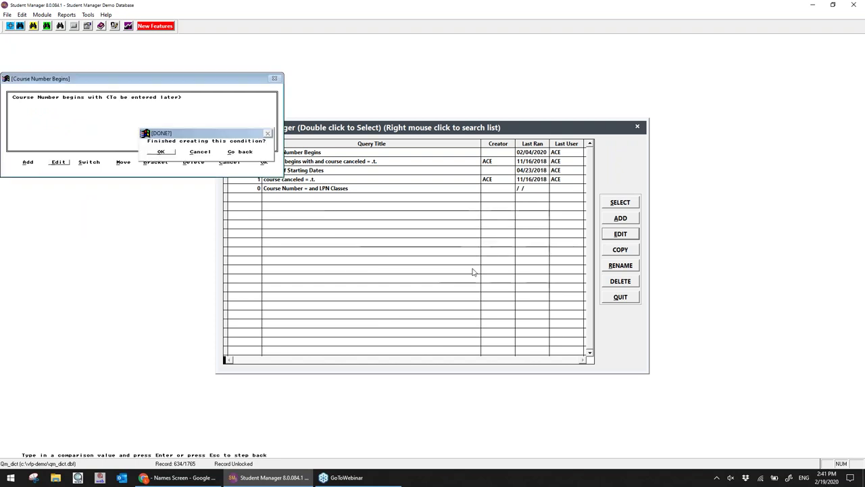
{"action": "left_click", "coordinate": [161, 153]}
{"action": "left_click", "coordinate": [264, 162]}
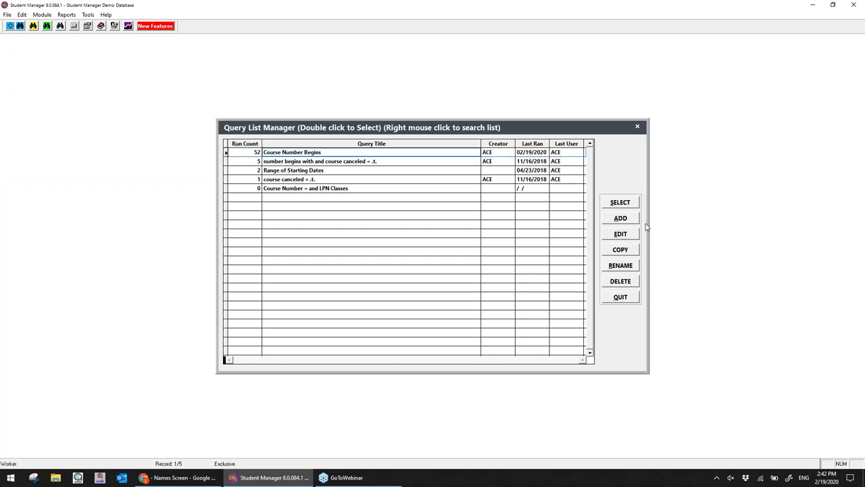
Start the Course Number Begins query and browse the list of available course number values.
{"action": "left_click", "coordinate": [626, 205]}
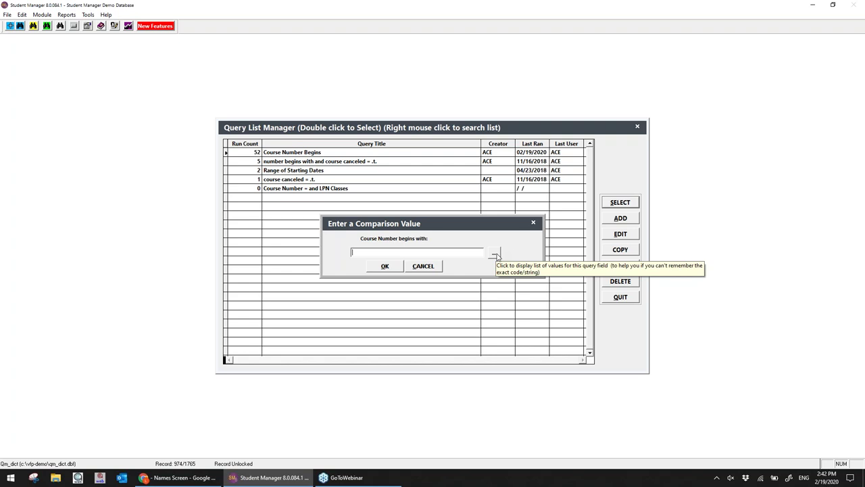
{"action": "left_click", "coordinate": [494, 253]}
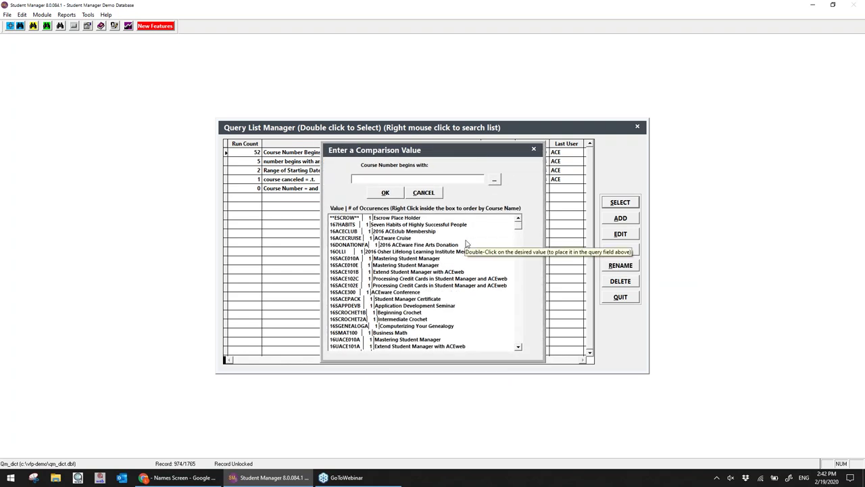
{"action": "scroll", "coordinate": [465, 243], "scroll_direction": "down", "scroll_amount": 3}
{"action": "scroll", "coordinate": [465, 244], "scroll_direction": "down", "scroll_amount": 20}
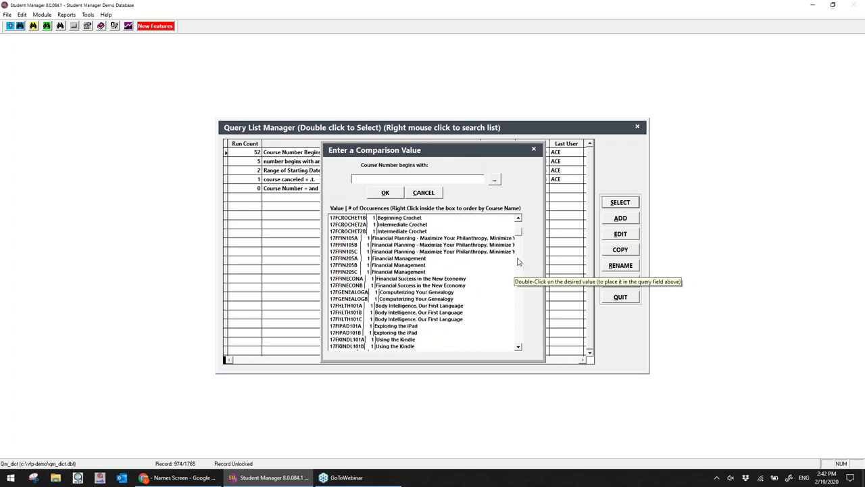
{"action": "mouse_move", "coordinate": [517, 233]}
{"action": "left_mouse_down"}
{"action": "mouse_move", "coordinate": [518, 298]}
{"action": "mouse_move", "coordinate": [518, 222]}
{"action": "left_mouse_up"}
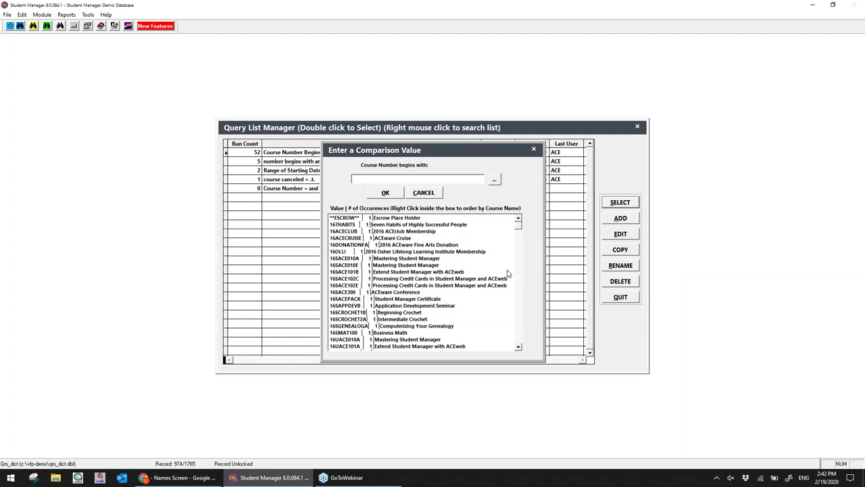
{"action": "scroll", "coordinate": [400, 290], "scroll_direction": "down", "scroll_amount": 1}
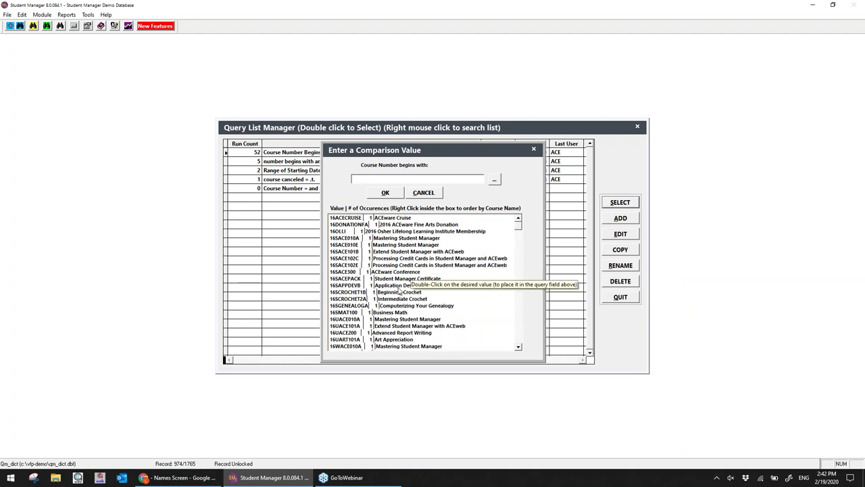
{"action": "scroll", "coordinate": [405, 292], "scroll_direction": "down", "scroll_amount": 5}
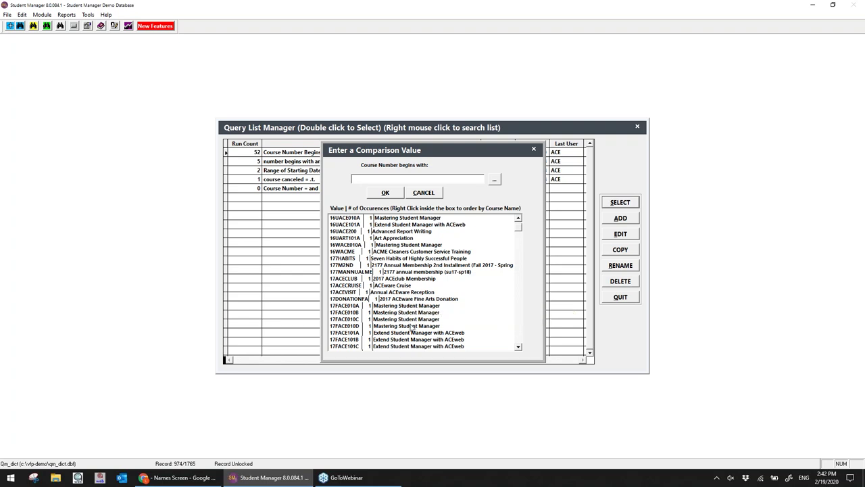
Run the course statistical report for course numbers beginning with 18, and close its preview.
{"action": "left_click", "coordinate": [385, 192]}
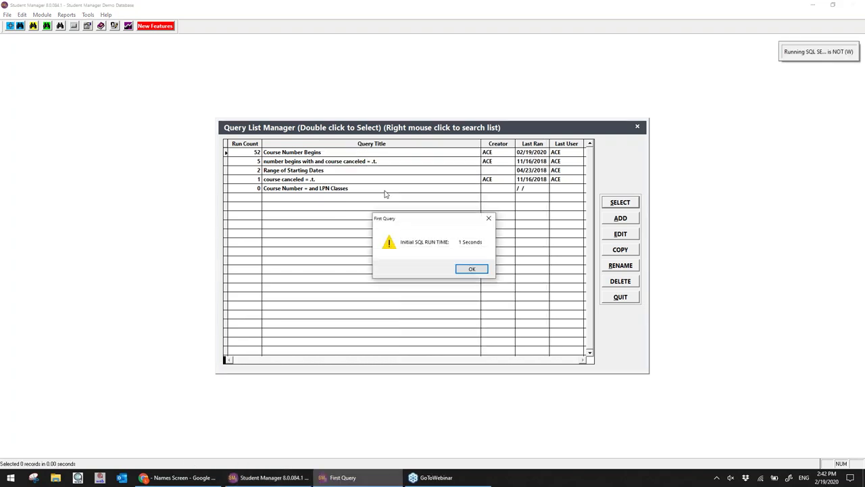
{"action": "left_click", "coordinate": [472, 269]}
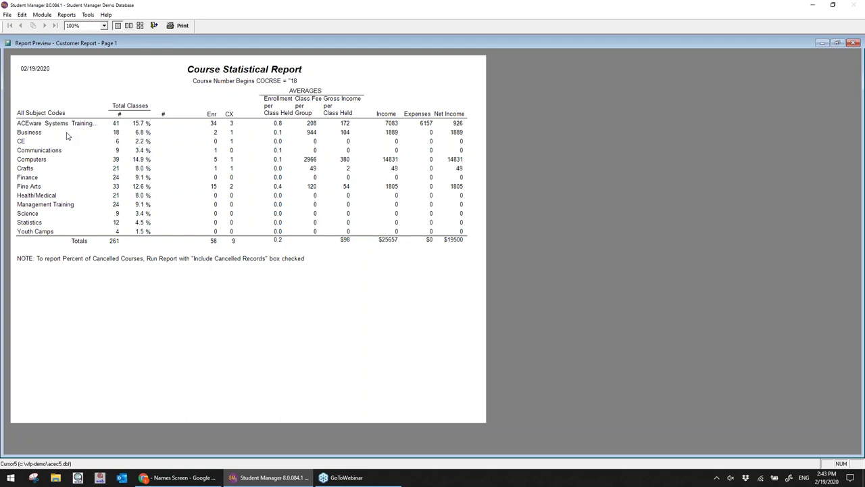
{"action": "left_click", "coordinate": [153, 25]}
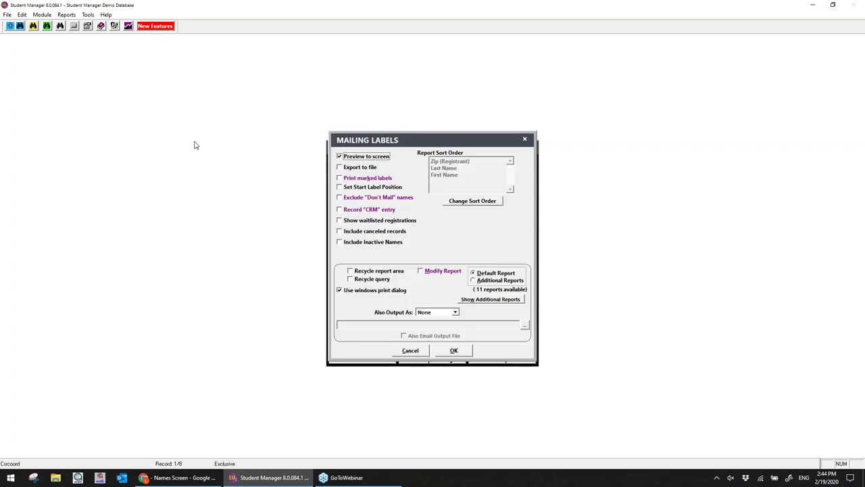
Set the mailing labels to exclude "Don't Mail" names and record a CRM entry, and continue to the query list.
{"action": "left_click", "coordinate": [355, 198]}
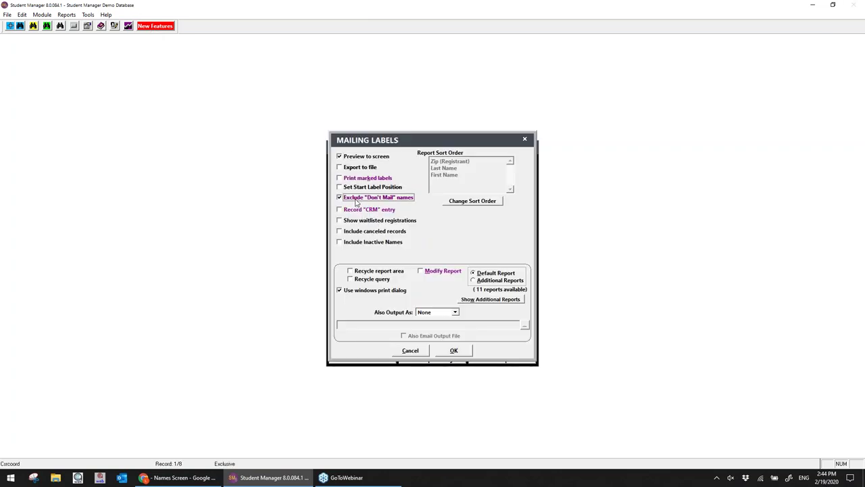
{"action": "left_click", "coordinate": [351, 210]}
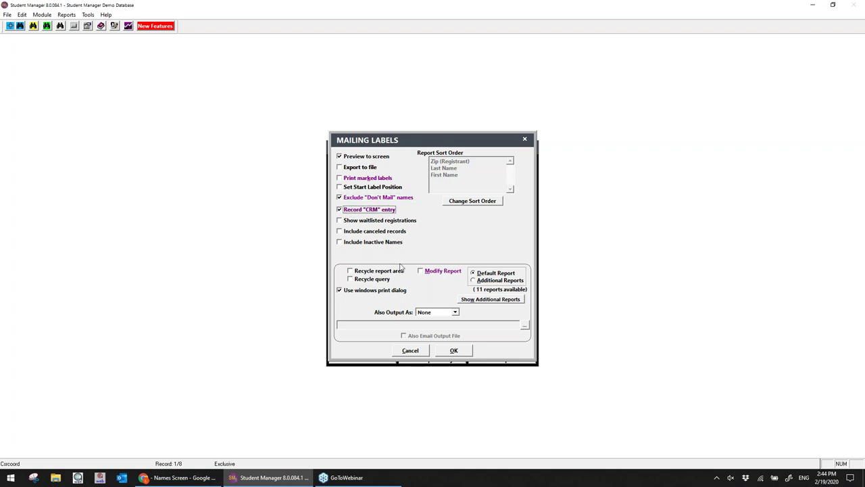
{"action": "left_click", "coordinate": [454, 350]}
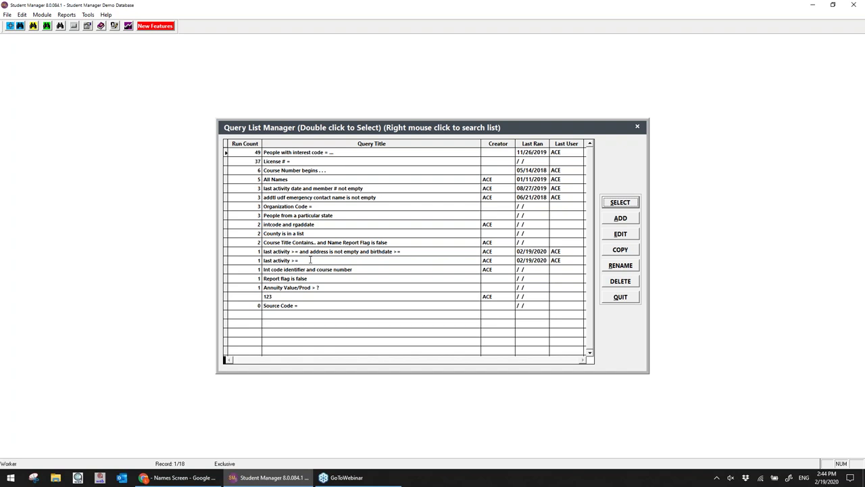
Change the Birthday condition of the last activity, address and birthdate query to less than or equal to an ask-later value, and save the query.
{"action": "left_click", "coordinate": [342, 251]}
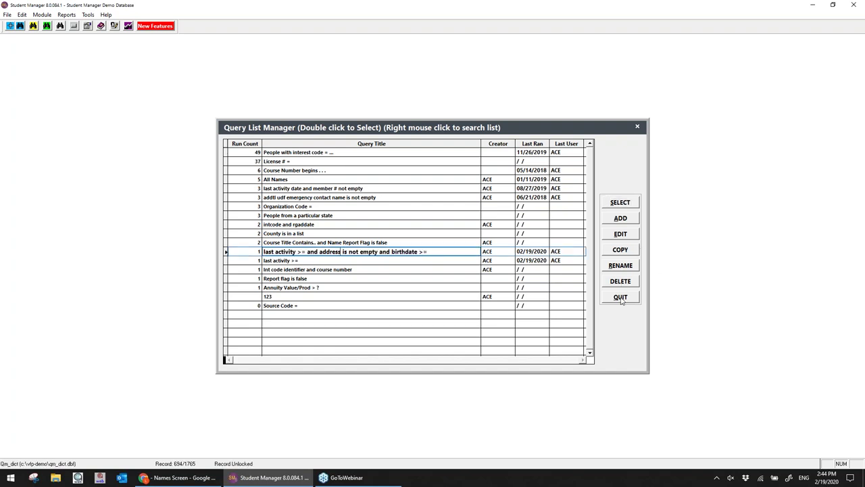
{"action": "left_click", "coordinate": [623, 235]}
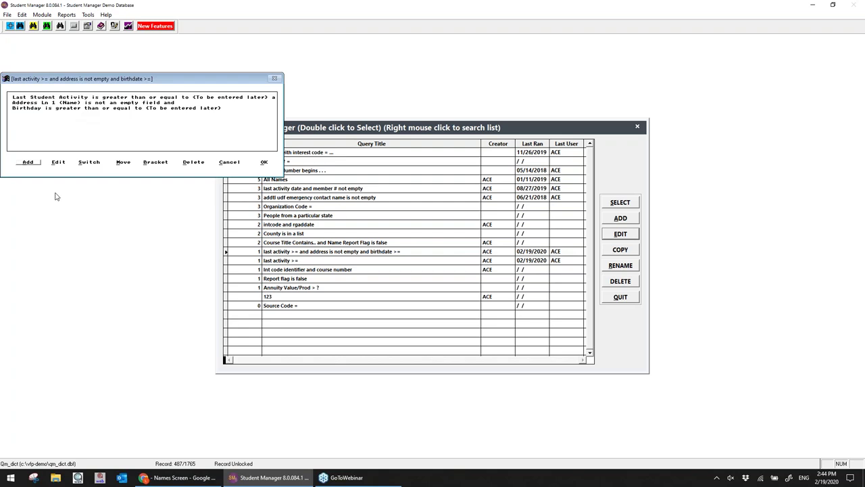
{"action": "left_click", "coordinate": [59, 163]}
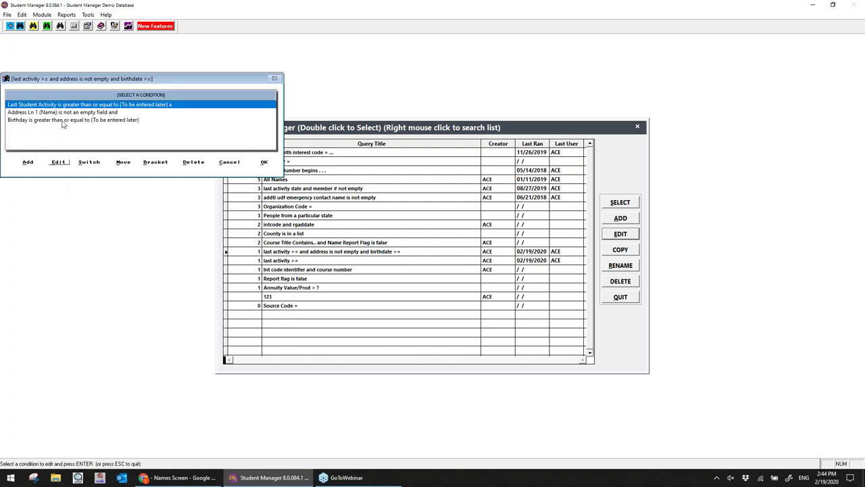
{"action": "key", "text": "Return"}
{"action": "left_click", "coordinate": [493, 294]}
{"action": "left_click", "coordinate": [425, 269]}
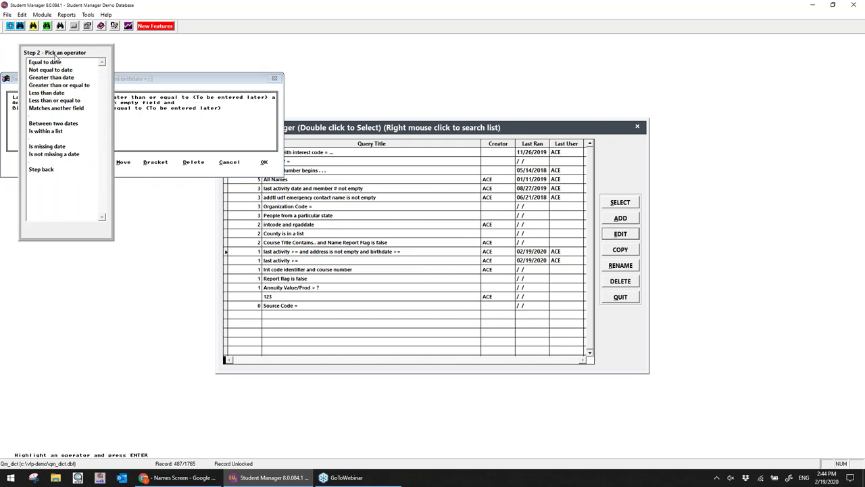
{"action": "left_click", "coordinate": [45, 95]}
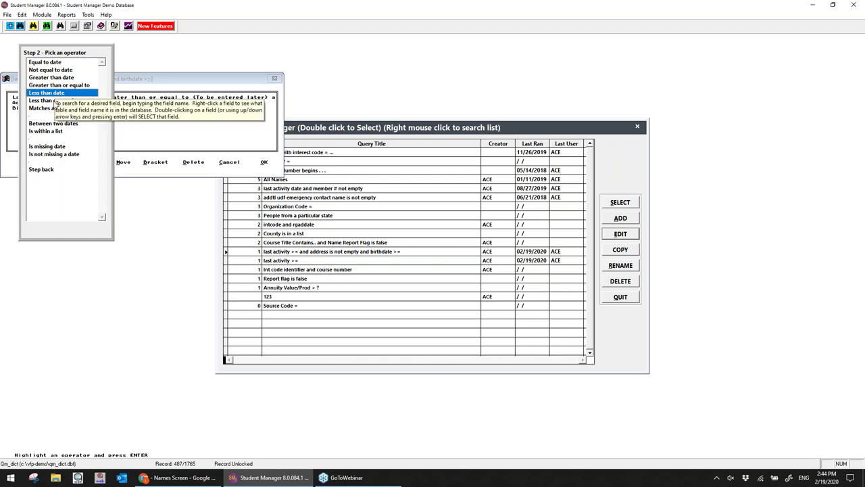
{"action": "double_click", "coordinate": [57, 100]}
{"action": "left_click", "coordinate": [450, 269]}
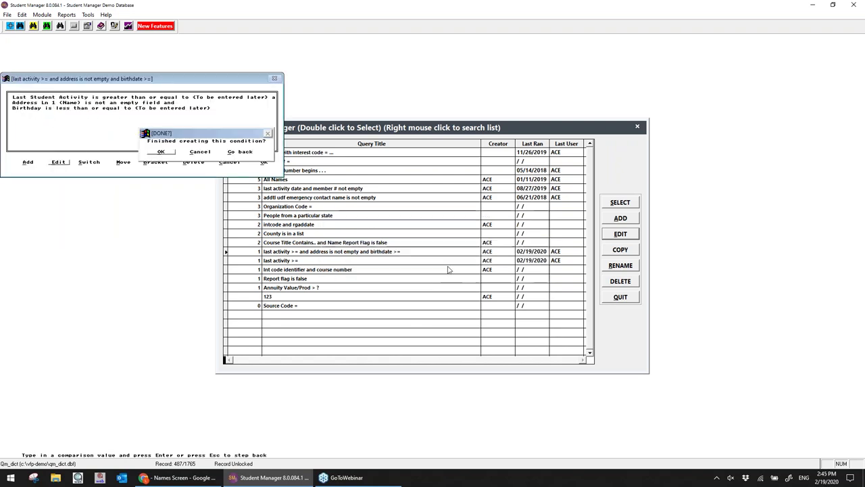
{"action": "left_click", "coordinate": [166, 156]}
{"action": "left_click", "coordinate": [264, 163]}
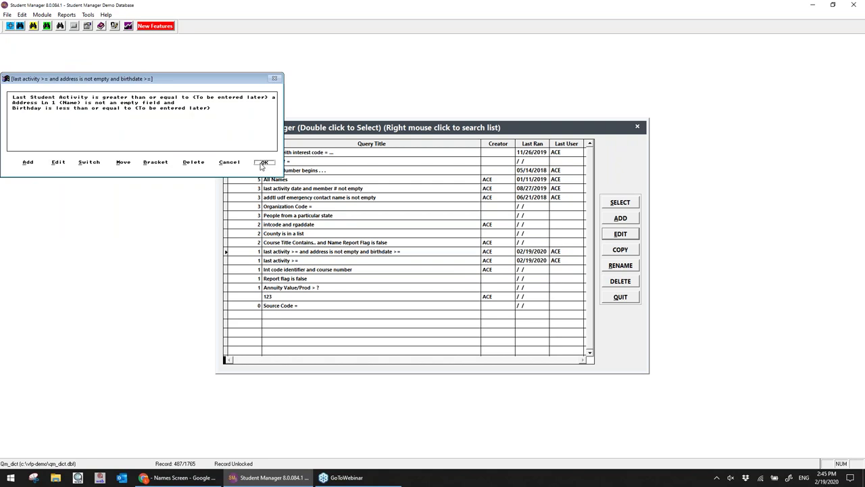
Run the edited query with last student activity from 01/01/2017 and birthday up to 01/01/2002, and close the label preview without logging a CRM entry.
{"action": "left_click", "coordinate": [352, 250]}
{"action": "left_click", "coordinate": [621, 204]}
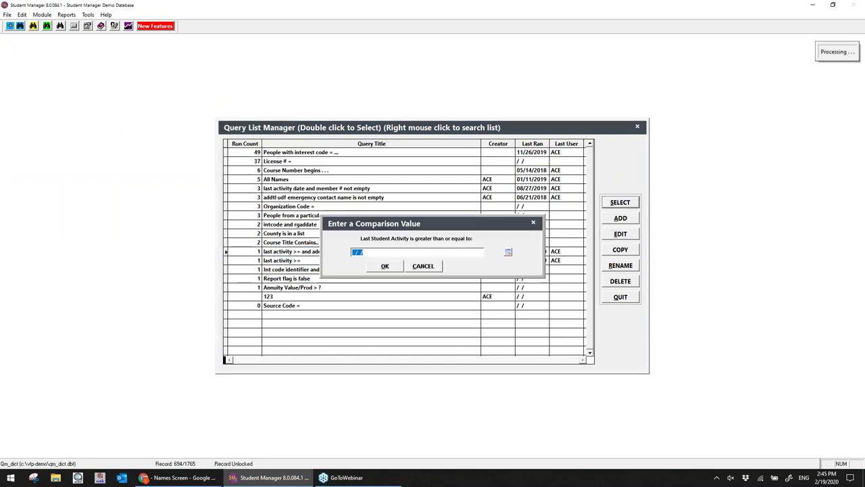
{"action": "type", "text": "01012017"}
{"action": "key", "text": "Return"}
{"action": "type", "text": "01/01/2002"}
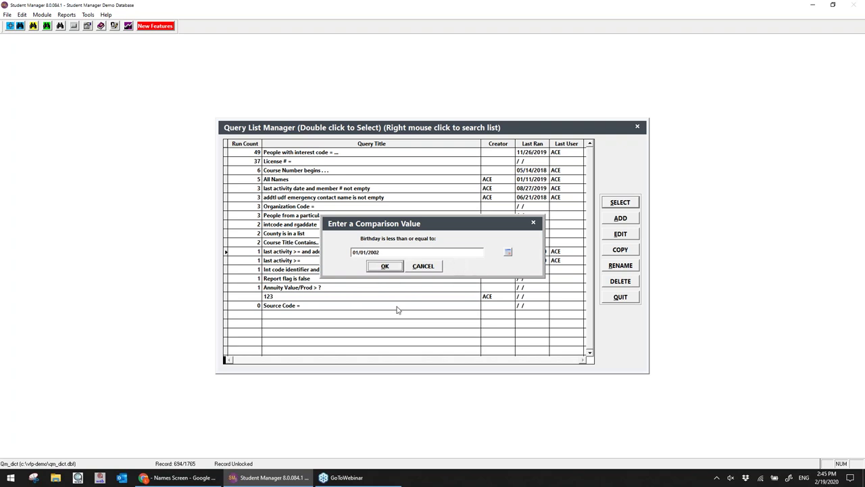
{"action": "left_click", "coordinate": [385, 266]}
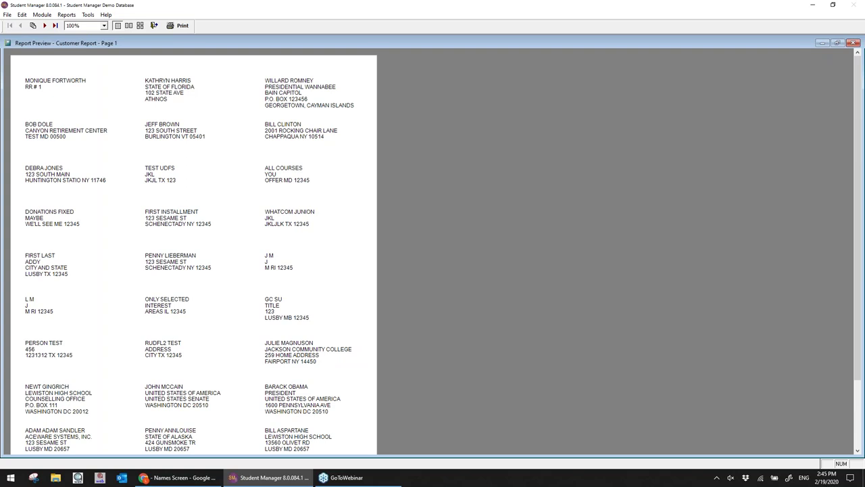
{"action": "left_click", "coordinate": [154, 25]}
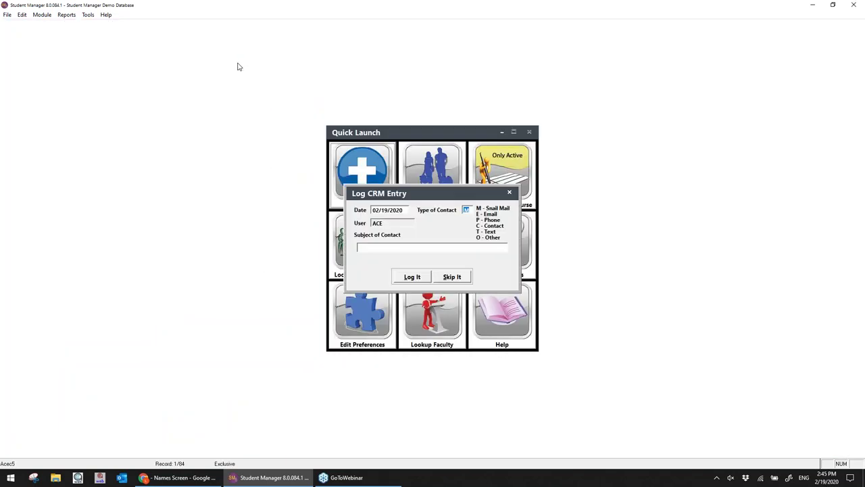
{"action": "left_click", "coordinate": [452, 278]}
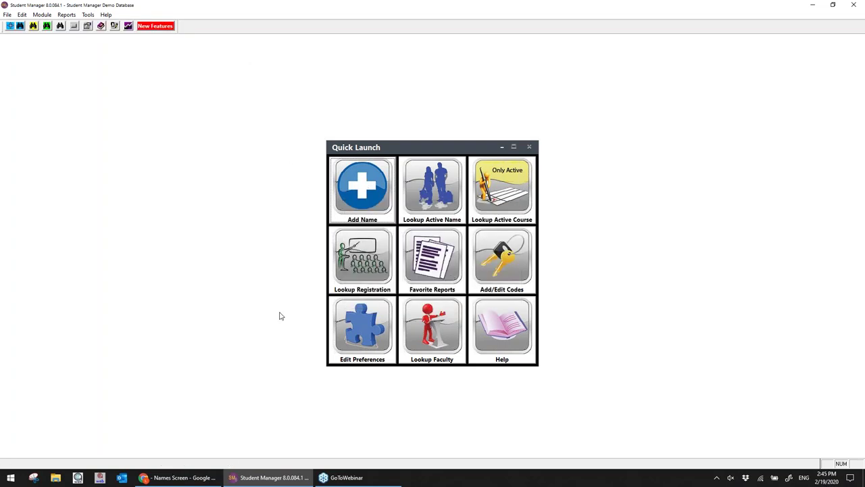
{"action": "mouse_move", "coordinate": [177, 477]}
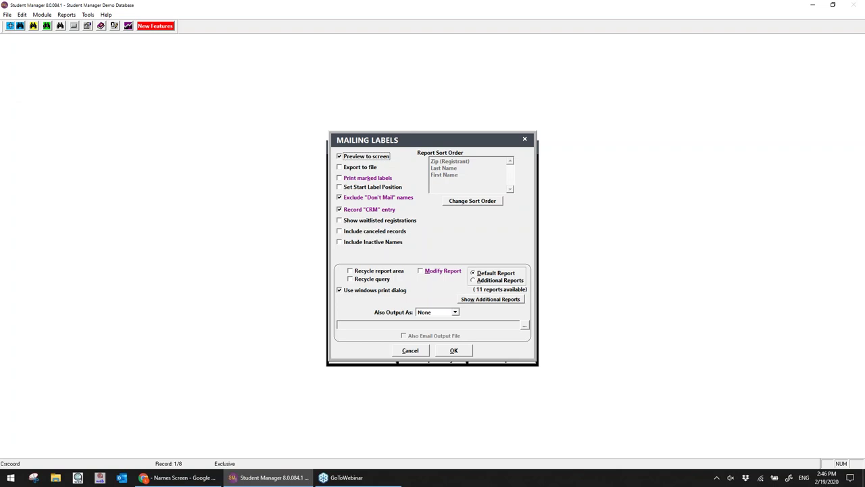
{"action": "left_click", "coordinate": [520, 349]}
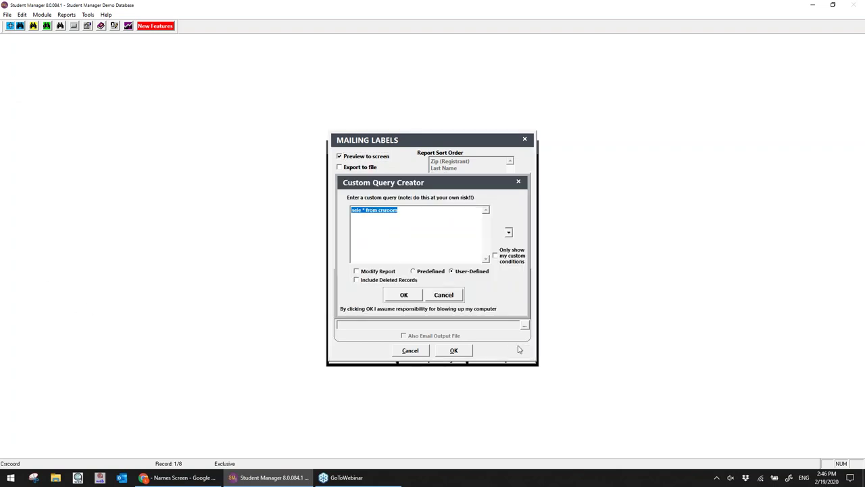
{"action": "left_click", "coordinate": [441, 296]}
{"action": "left_click", "coordinate": [454, 350]}
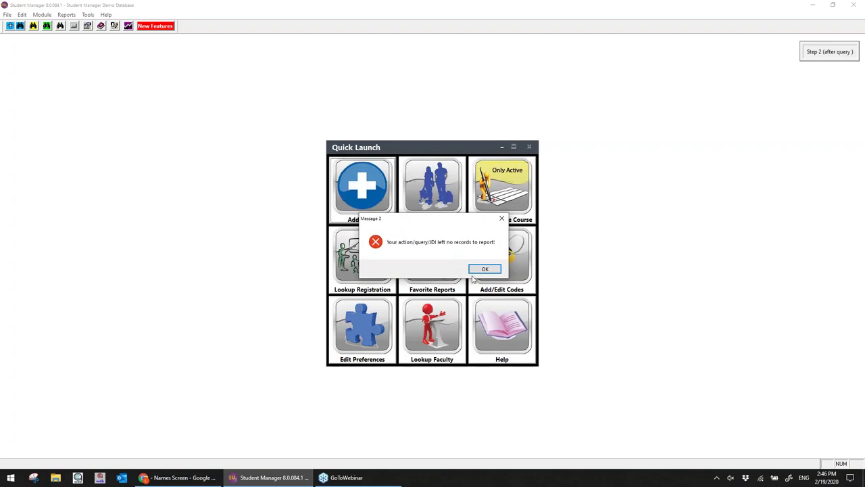
{"action": "left_click", "coordinate": [485, 269]}
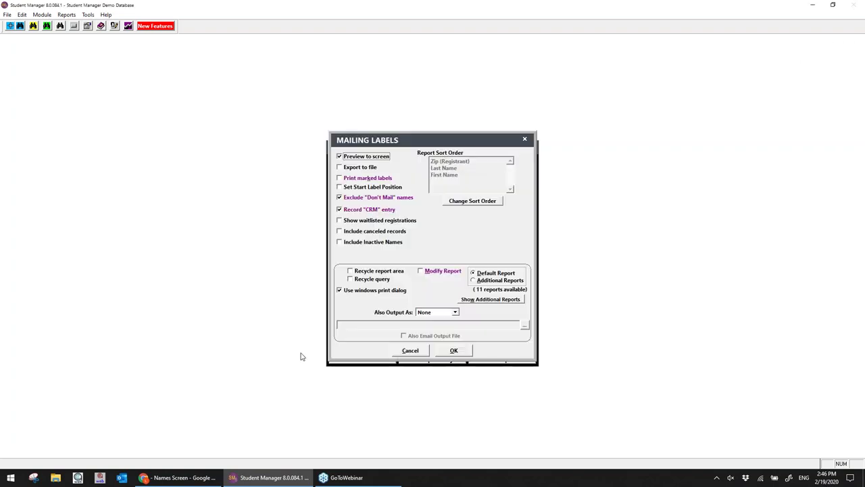
Open the All Names query for editing from the mailing labels report, and start adding a condition joined with And.
{"action": "left_click", "coordinate": [454, 350]}
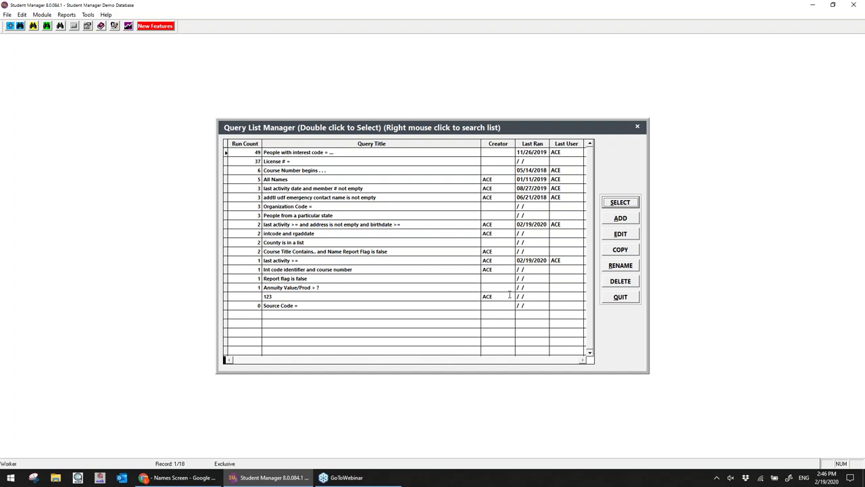
{"action": "left_click", "coordinate": [294, 179]}
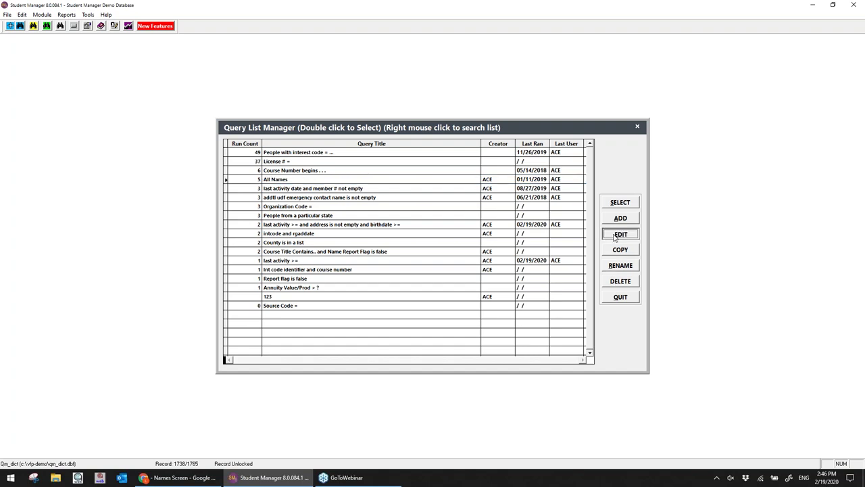
{"action": "left_click", "coordinate": [615, 235]}
{"action": "left_click", "coordinate": [31, 162]}
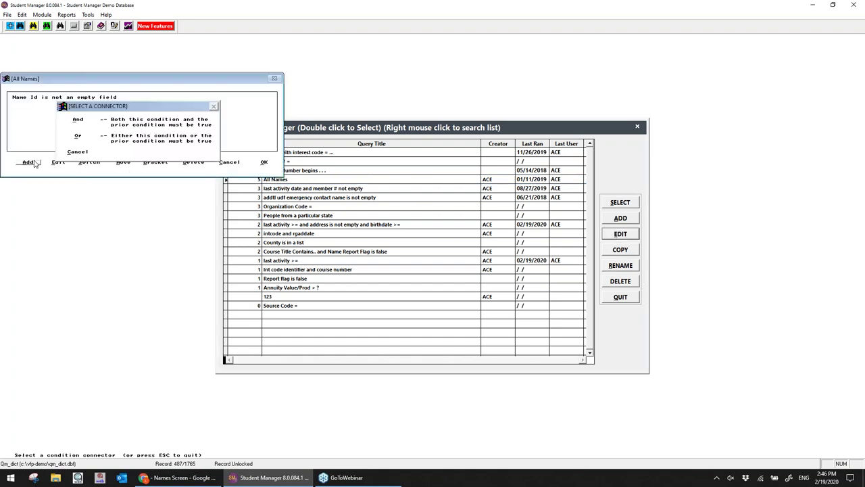
{"action": "left_click", "coordinate": [87, 120]}
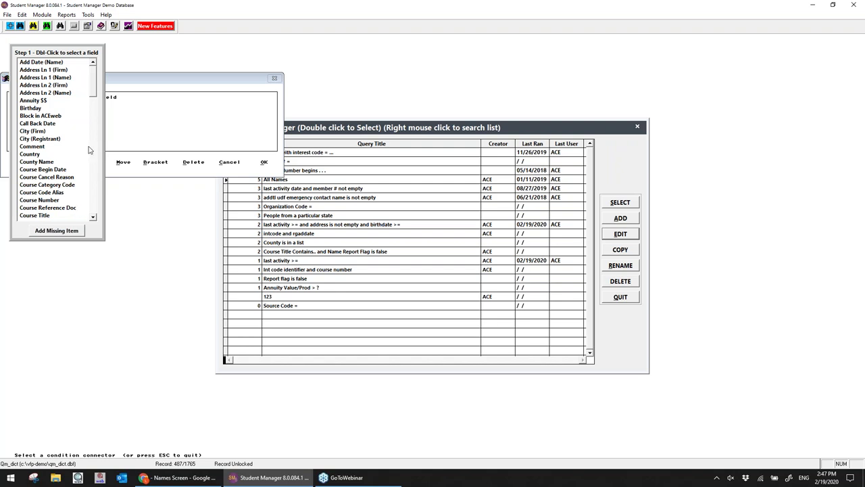
Browse the fields available for the condition and view the database details of the Zip (Firm) field.
{"action": "scroll", "coordinate": [92, 150], "scroll_direction": "down", "scroll_amount": 1}
{"action": "scroll", "coordinate": [100, 94], "scroll_direction": "down", "scroll_amount": 4}
{"action": "left_click_drag", "start_coordinate": [98, 103], "coordinate": [99, 201]}
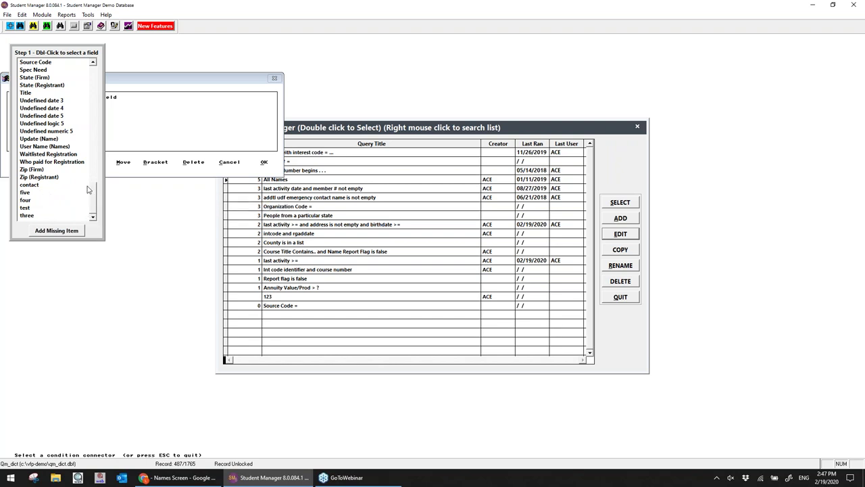
{"action": "mouse_move", "coordinate": [94, 201]}
{"action": "left_mouse_down"}
{"action": "mouse_move", "coordinate": [93, 169]}
{"action": "mouse_move", "coordinate": [98, 207]}
{"action": "left_mouse_up"}
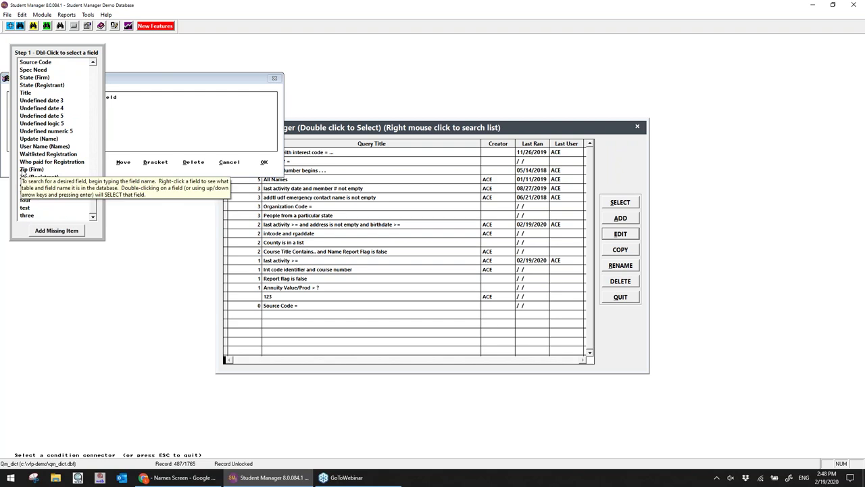
{"action": "right_click", "coordinate": [22, 169]}
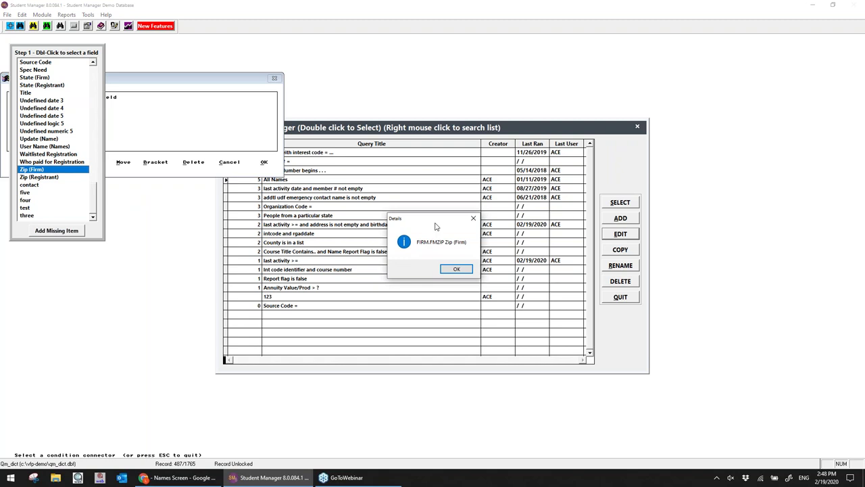
Close the Zip (Firm) details and view which database table and field the Name Id condition field belongs to.
{"action": "left_click_drag", "start_coordinate": [435, 227], "coordinate": [422, 204]}
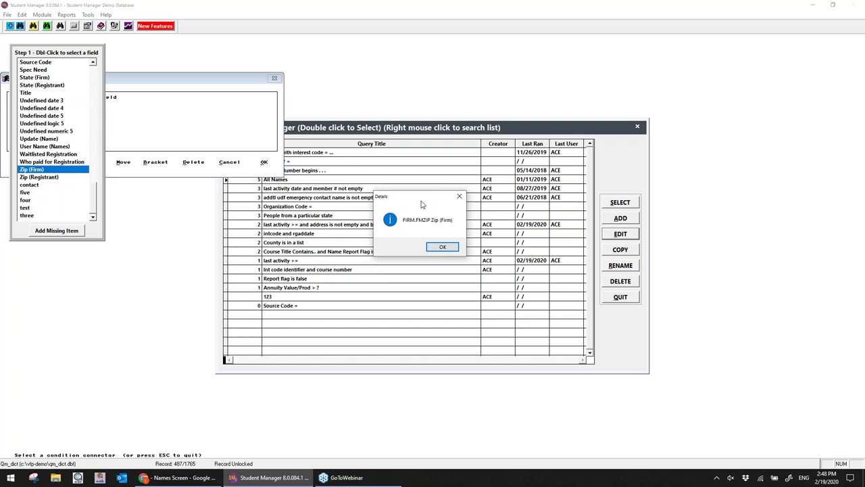
{"action": "left_click", "coordinate": [443, 247]}
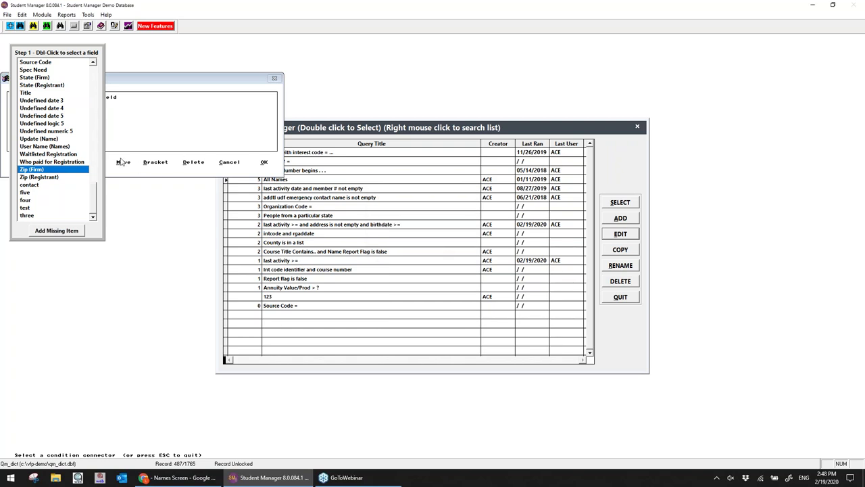
{"action": "scroll", "coordinate": [85, 175], "scroll_direction": "up", "scroll_amount": 5}
{"action": "scroll", "coordinate": [85, 176], "scroll_direction": "up", "scroll_amount": 4}
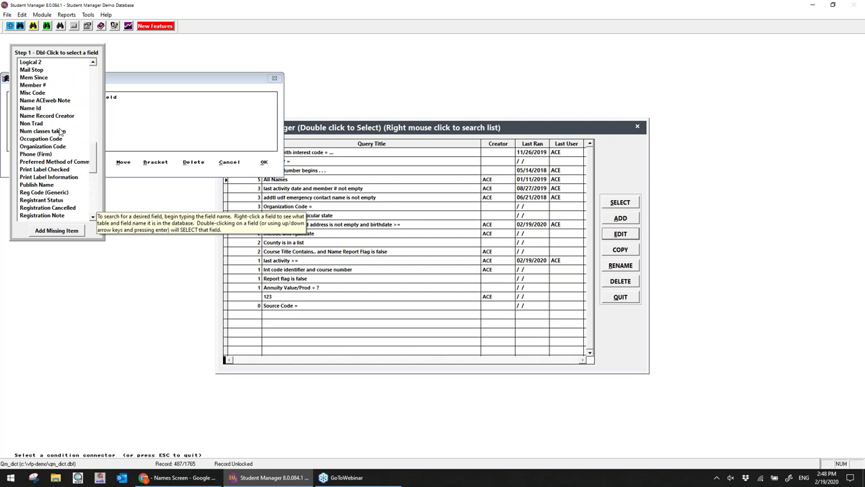
{"action": "left_click", "coordinate": [31, 109]}
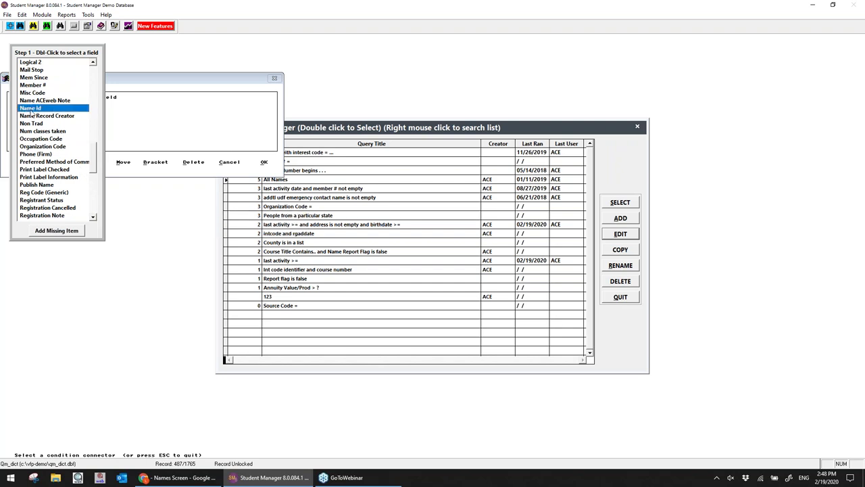
{"action": "right_click", "coordinate": [31, 113]}
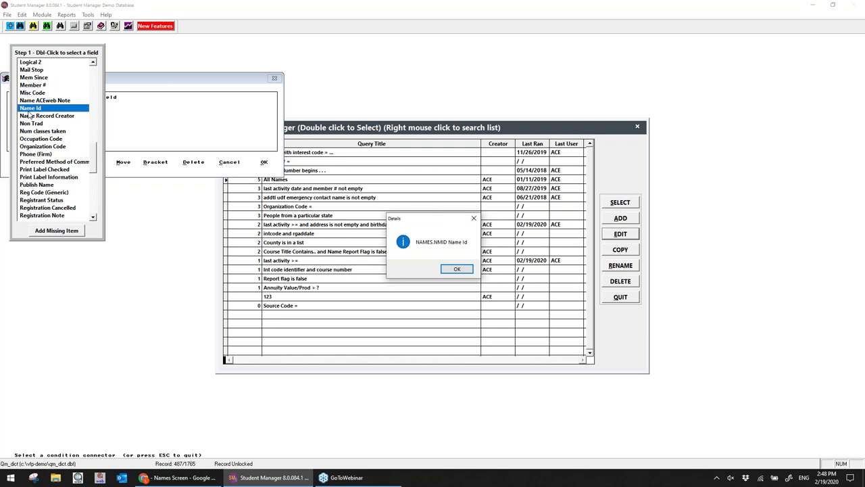
{"action": "left_click", "coordinate": [458, 270]}
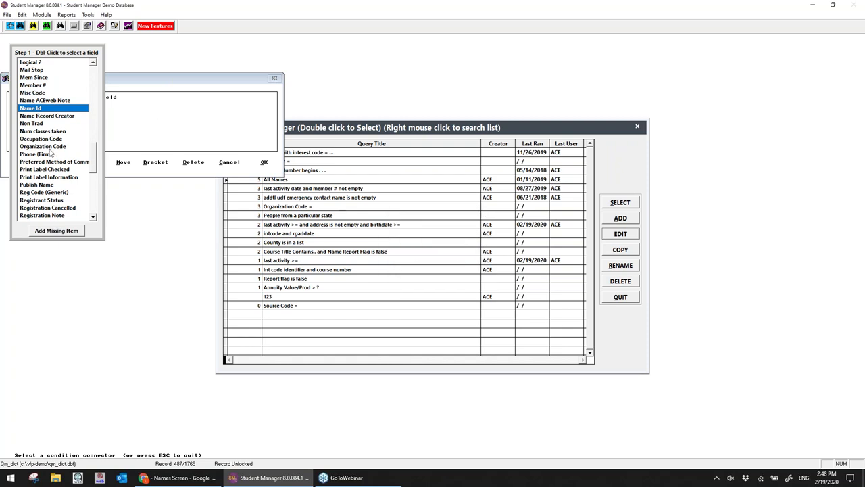
Find the Firm Name field among the condition fields and view its database table and field details.
{"action": "scroll", "coordinate": [57, 106], "scroll_direction": "up", "scroll_amount": 1}
{"action": "scroll", "coordinate": [57, 106], "scroll_direction": "up", "scroll_amount": 4}
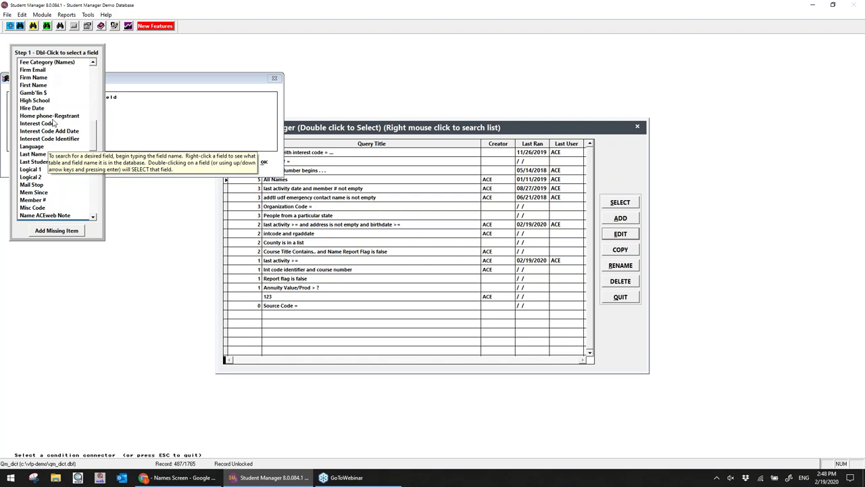
{"action": "left_click", "coordinate": [54, 124]}
{"action": "key", "text": "f"}
{"action": "scroll", "coordinate": [24, 86], "scroll_direction": "up", "scroll_amount": 20}
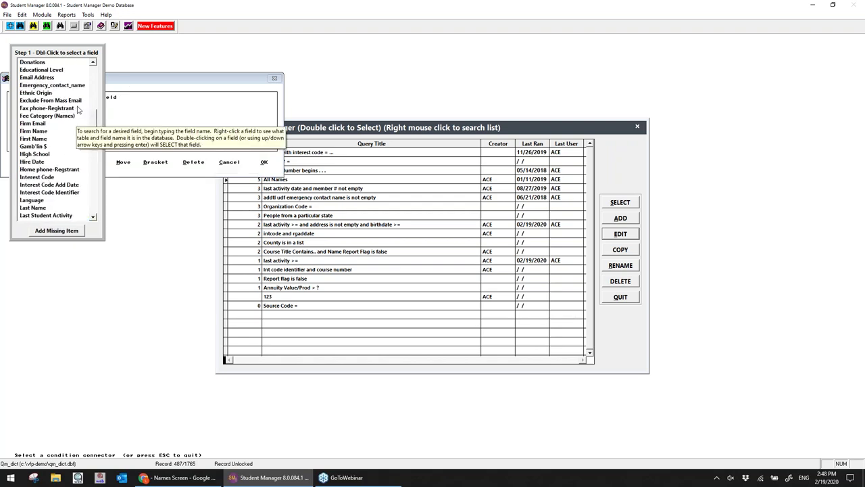
{"action": "scroll", "coordinate": [79, 109], "scroll_direction": "up", "scroll_amount": 2}
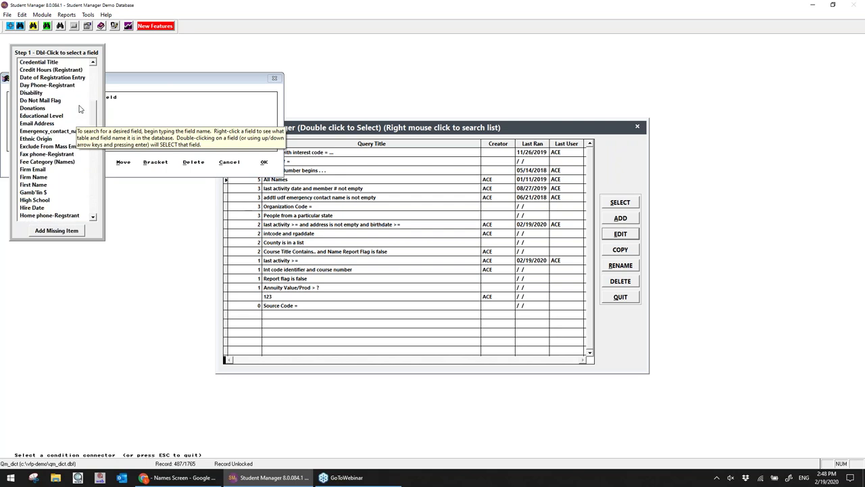
{"action": "left_click", "coordinate": [33, 178]}
{"action": "right_click", "coordinate": [48, 180]}
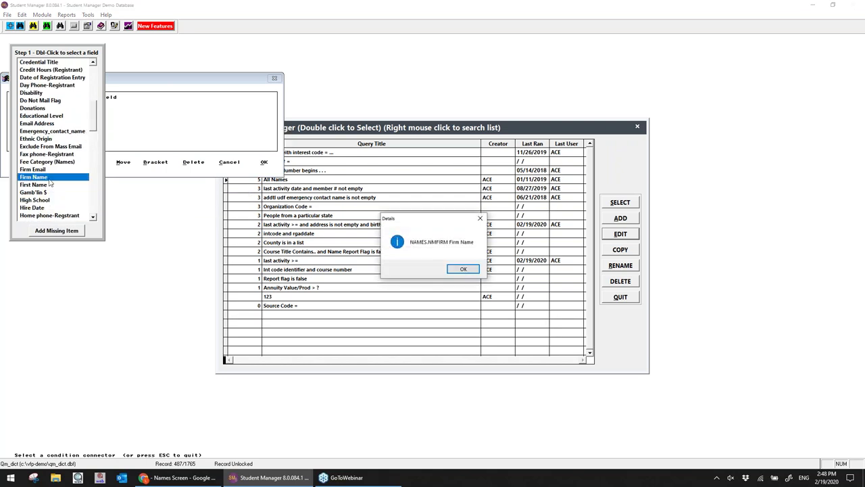
{"action": "left_click", "coordinate": [464, 269]}
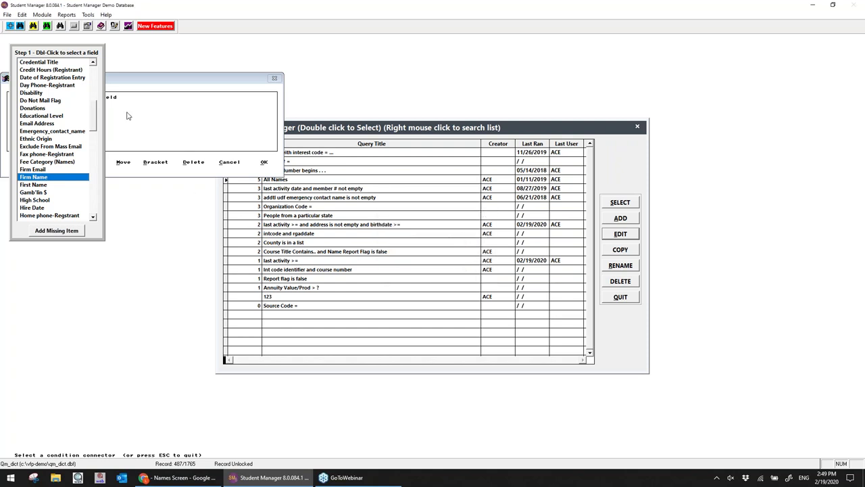
Locate the custom field five in the condition fields, compare it with the Additional Info (UDFs) of a student's name record, and abandon the record.
{"action": "left_click_drag", "start_coordinate": [97, 120], "coordinate": [100, 207]}
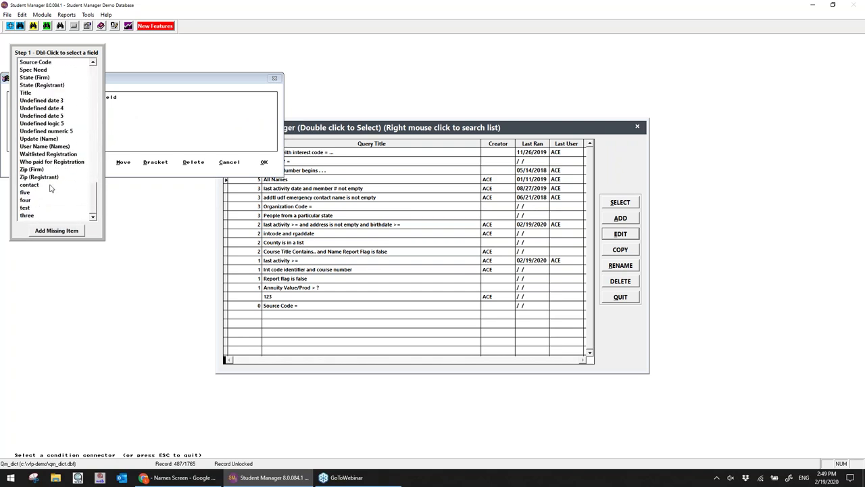
{"action": "left_click", "coordinate": [39, 193]}
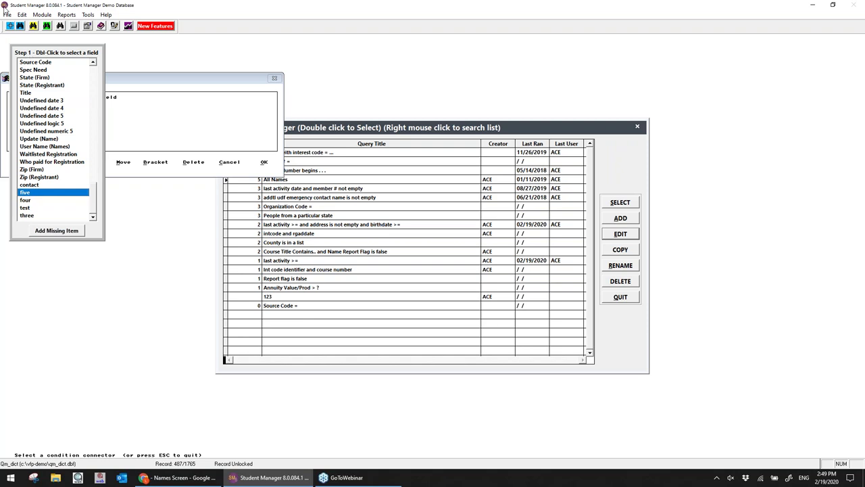
{"action": "left_click", "coordinate": [21, 26]}
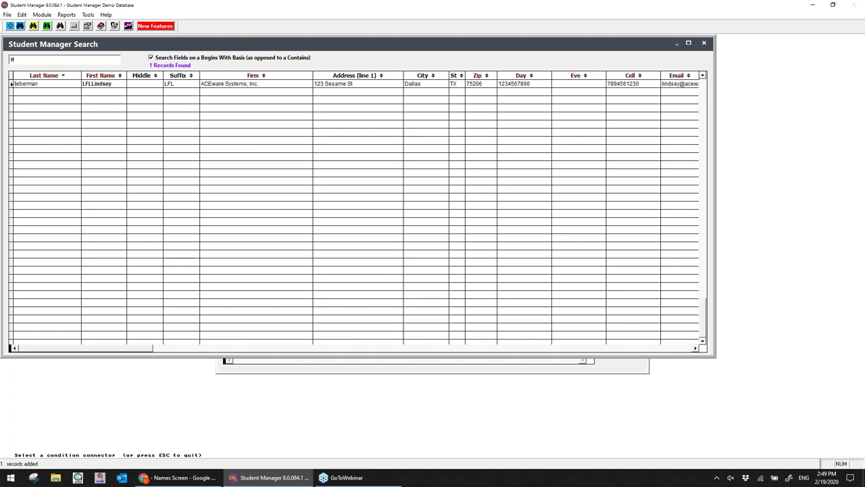
{"action": "key", "text": "Return"}
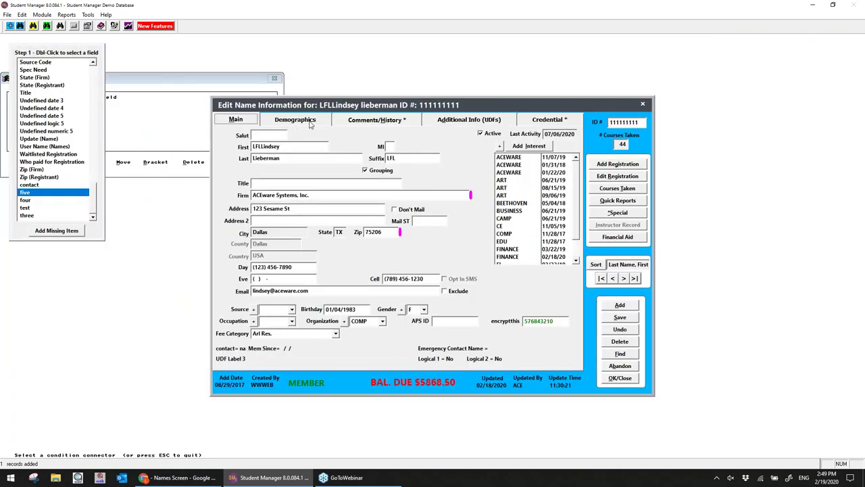
{"action": "left_click", "coordinate": [442, 122]}
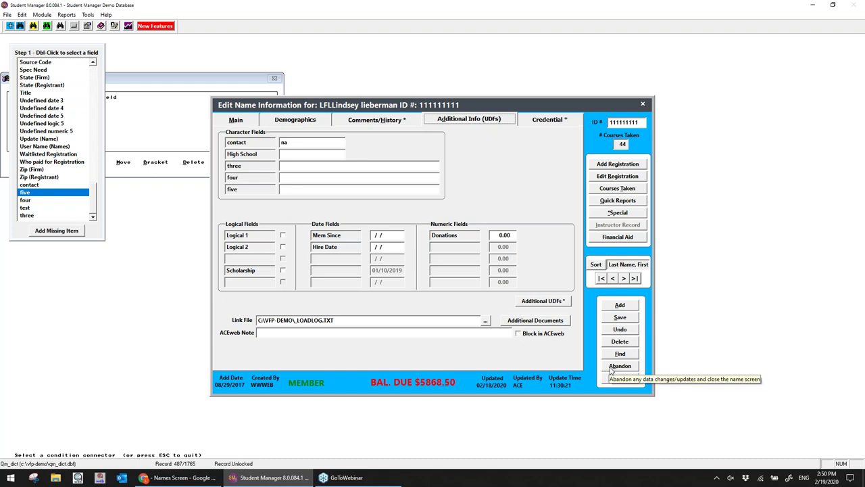
{"action": "left_click", "coordinate": [611, 369]}
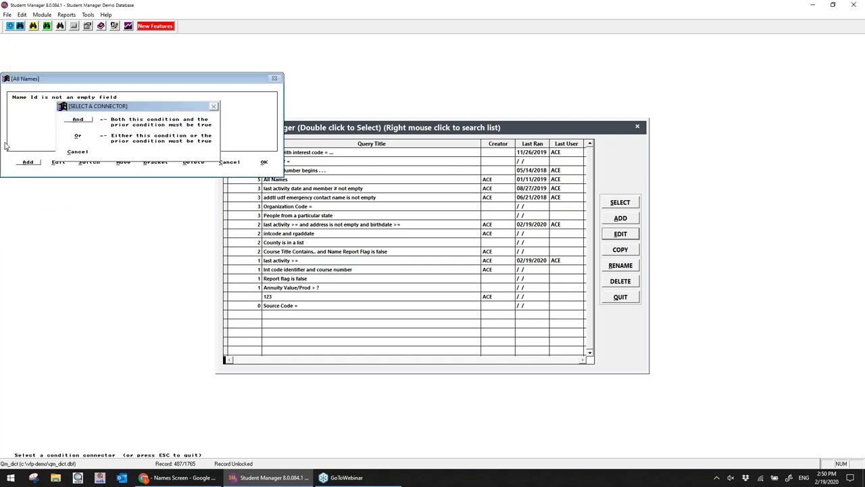
Cancel adding the condition and exit the All Names query, undoing all changes.
{"action": "key", "text": "Escape"}
{"action": "left_click", "coordinate": [230, 161]}
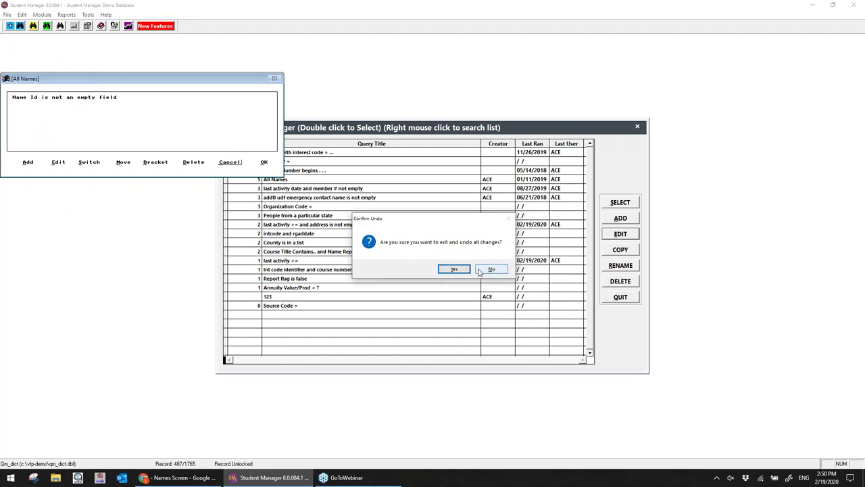
{"action": "left_click", "coordinate": [467, 270]}
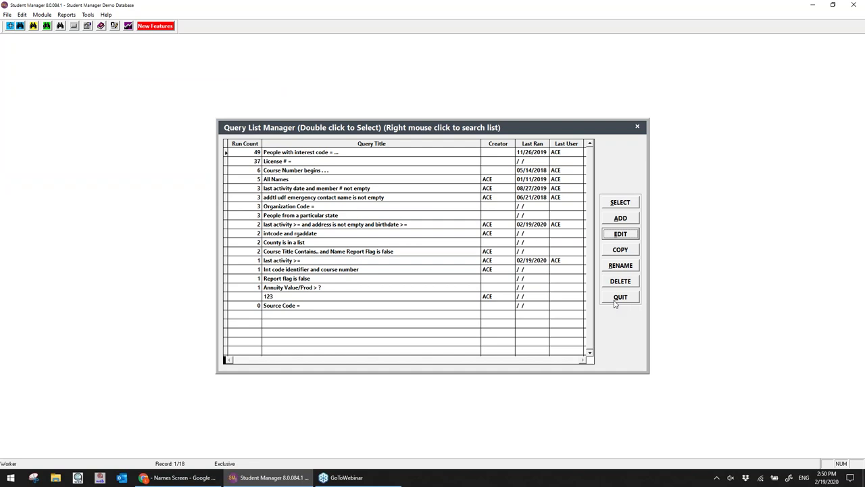